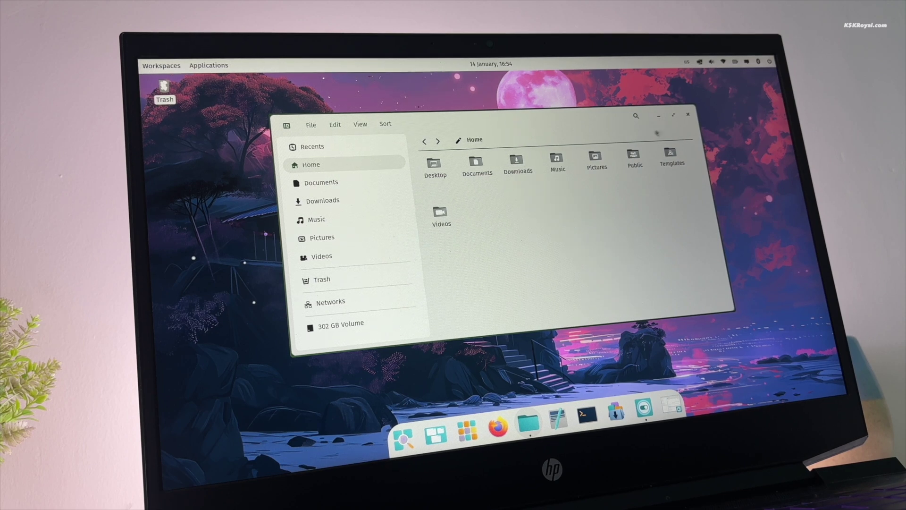
Step: Maximize and restore the Home folder window, close it, then open the App Library
left_click(673, 115)
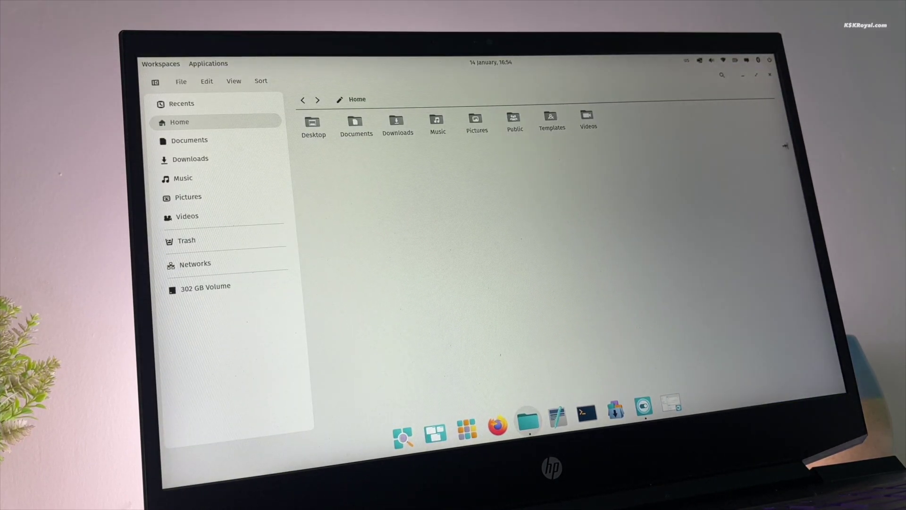
left_click(756, 75)
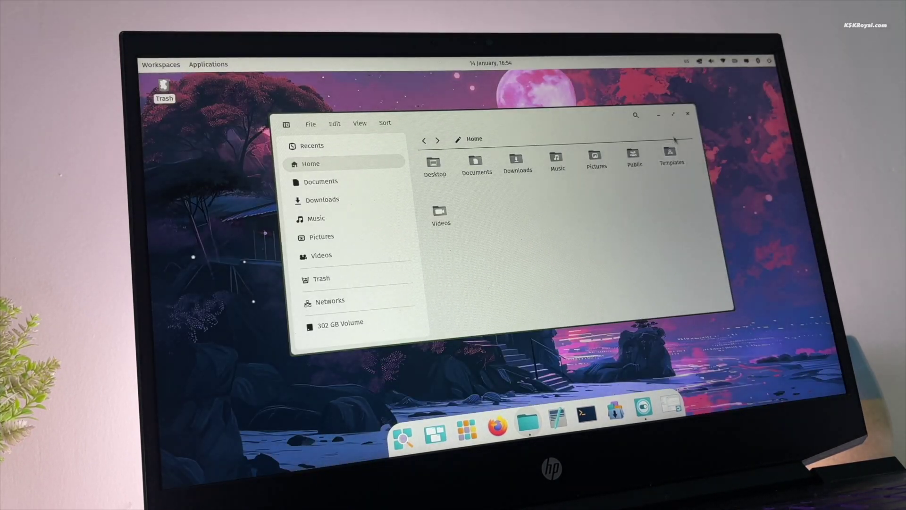
left_click(686, 115)
left_click(213, 68)
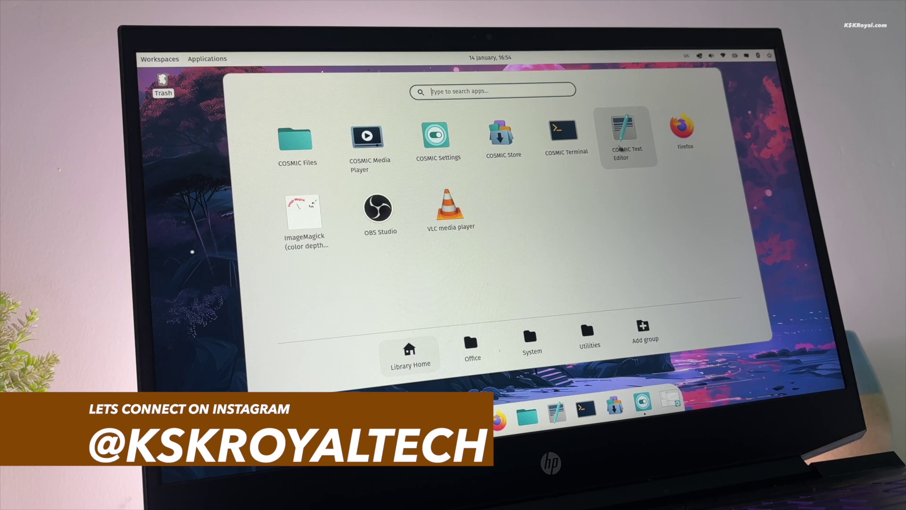
Step: Browse the Utilities app group, return to Library Home, and launch COSMIC Settings
left_click(587, 337)
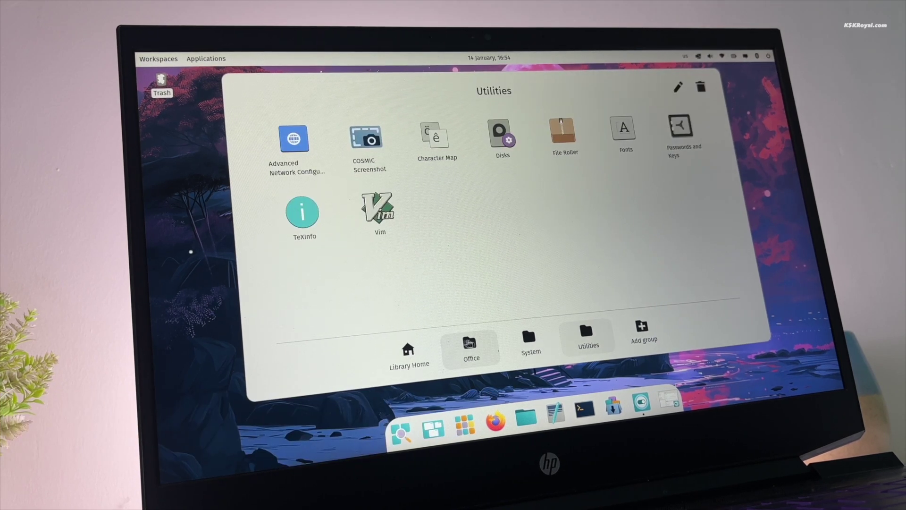
left_click(406, 357)
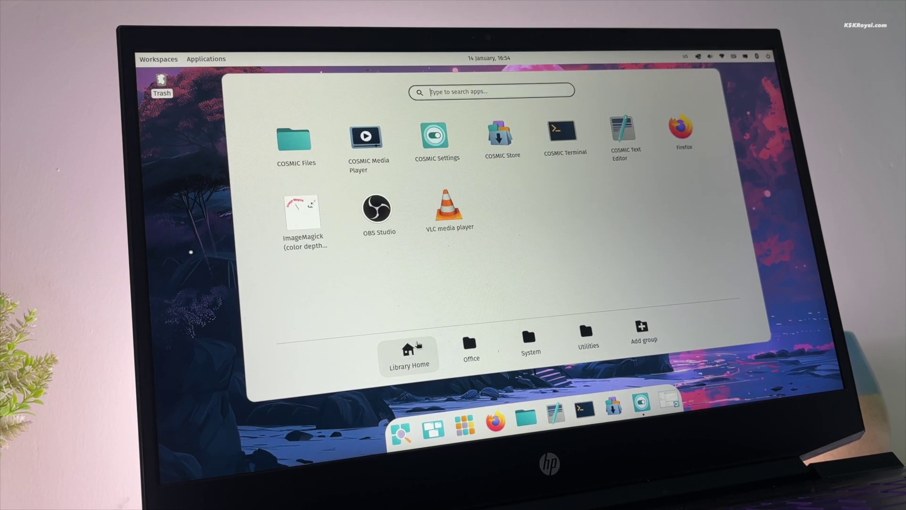
left_click(428, 159)
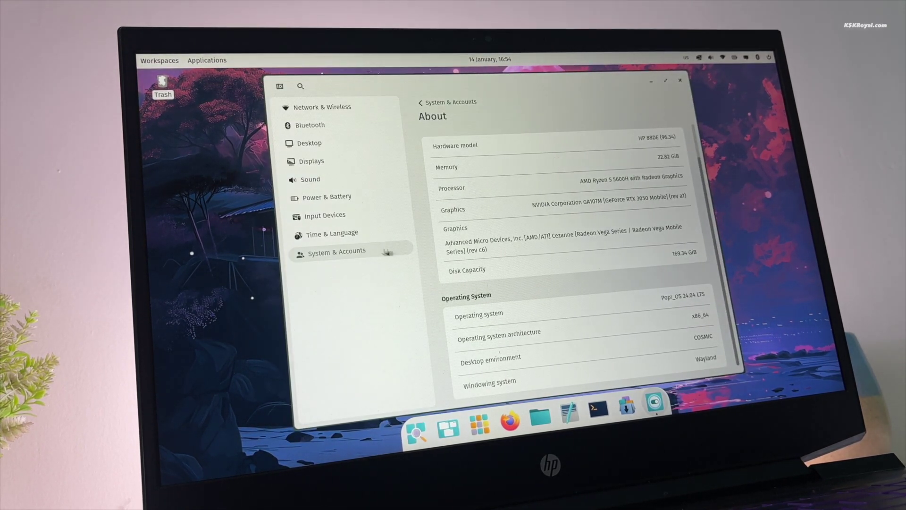
Step: Set power mode to High performance, then try the Dark appearance and return to Light
left_click(349, 195)
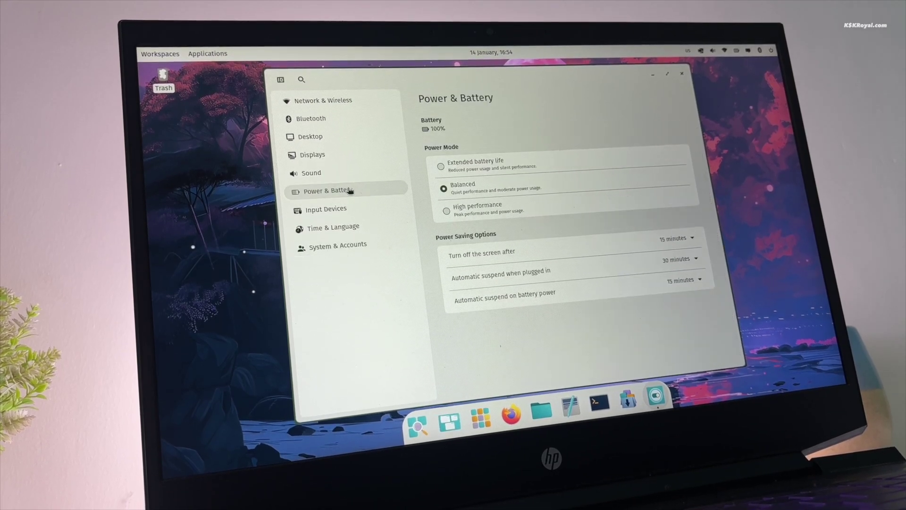
left_click(447, 211)
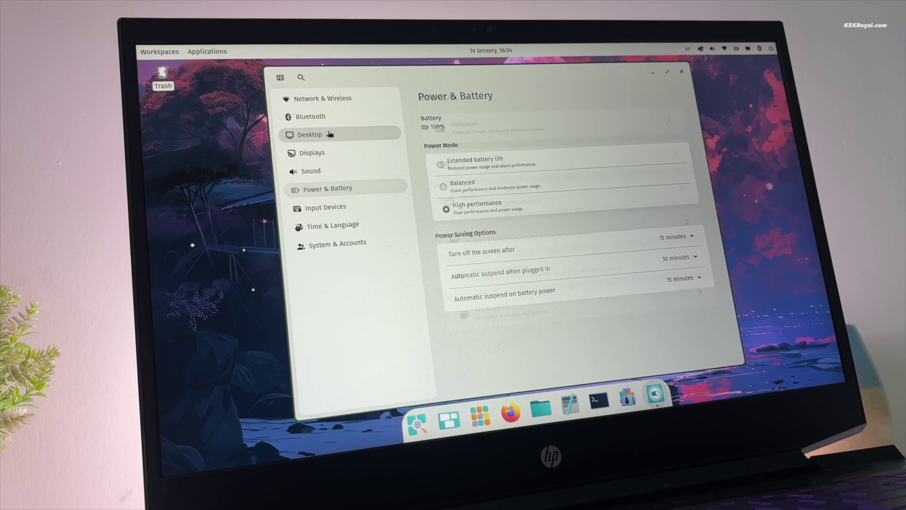
left_click(358, 135)
left_click(550, 161)
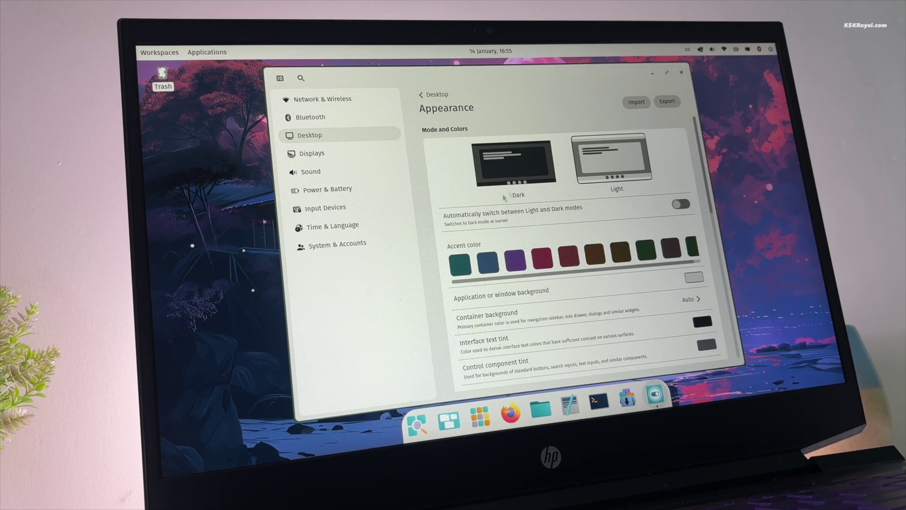
left_click(516, 167)
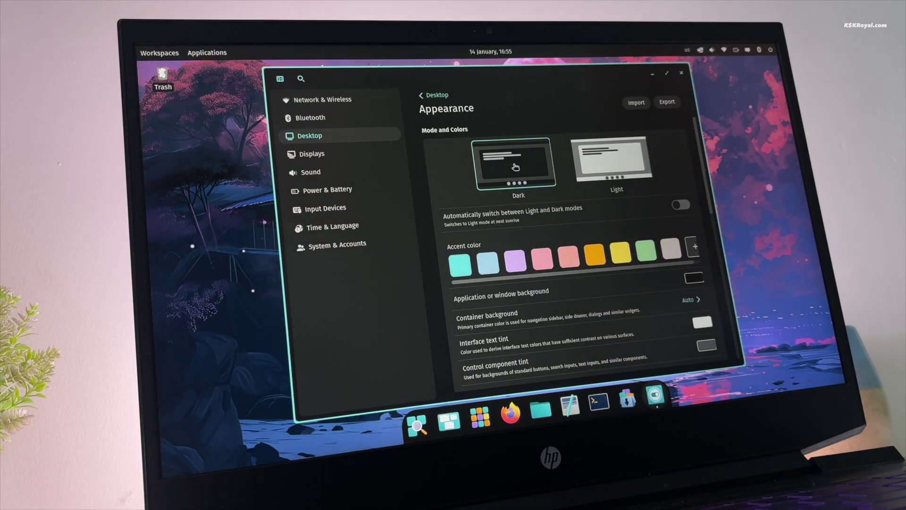
left_click(609, 160)
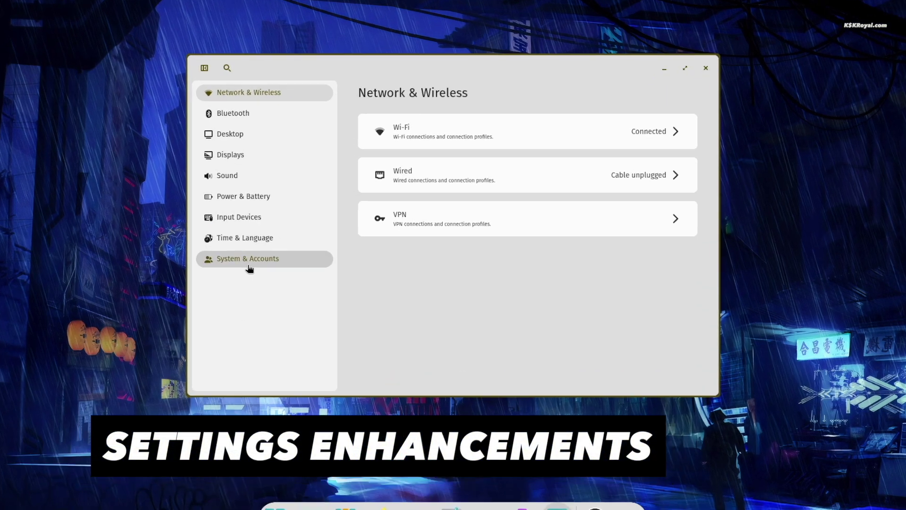
Step: Expand the admin account under System & Accounts > Users and toggle its Administrator rights
left_click(268, 265)
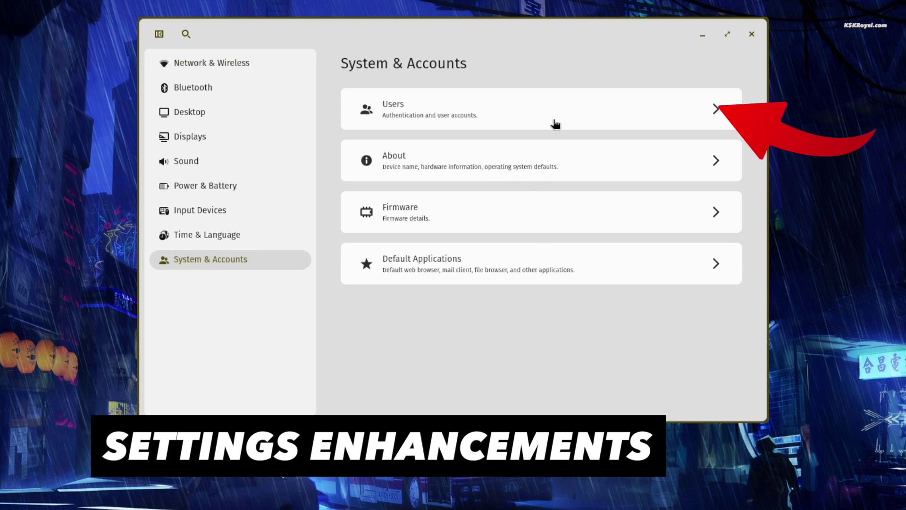
left_click(529, 123)
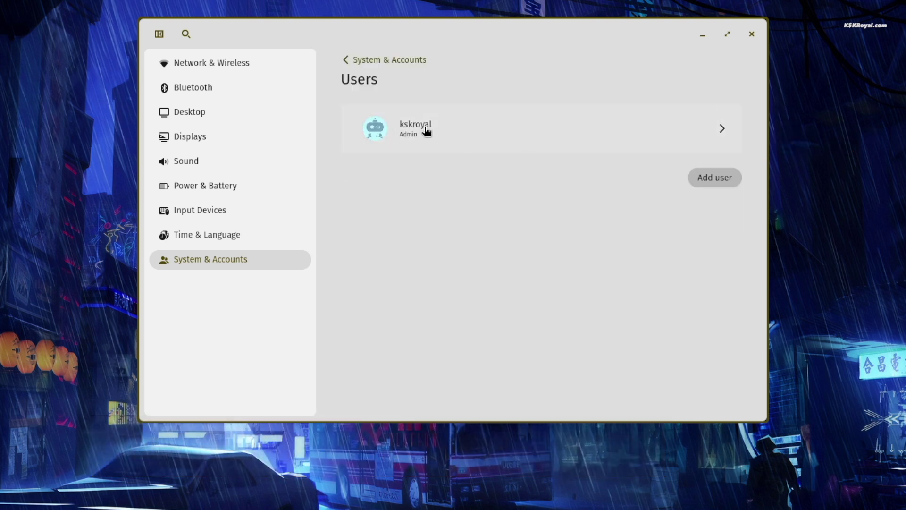
left_click(529, 138)
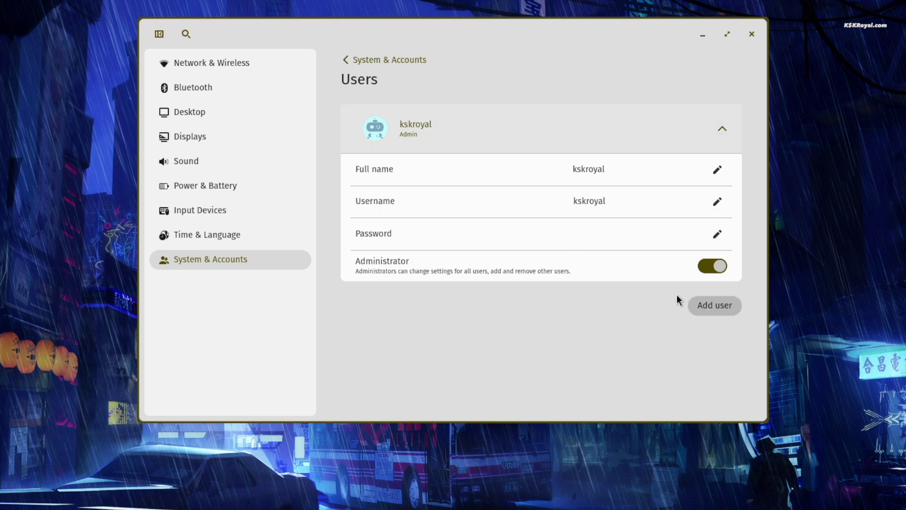
left_click(709, 267)
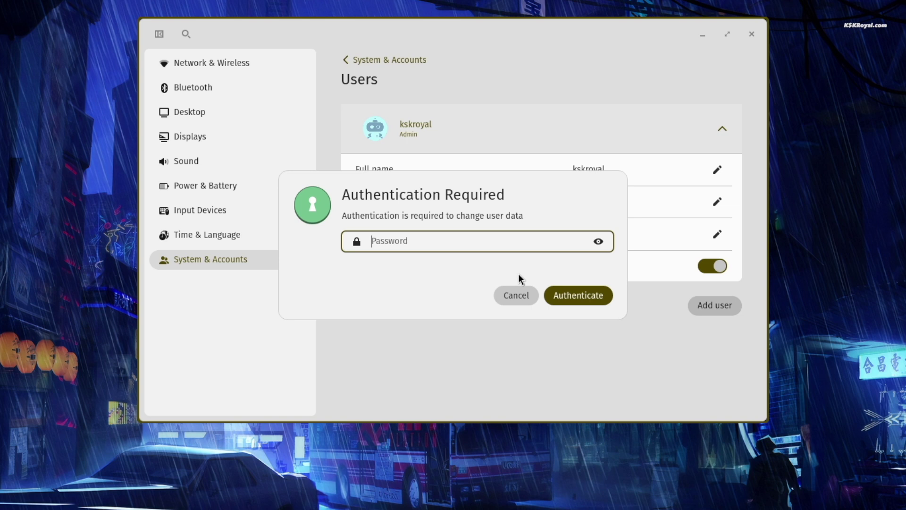
Step: Cancel authentication and fill the new user form with full name and username 'tester'
left_click(523, 298)
left_click(702, 310)
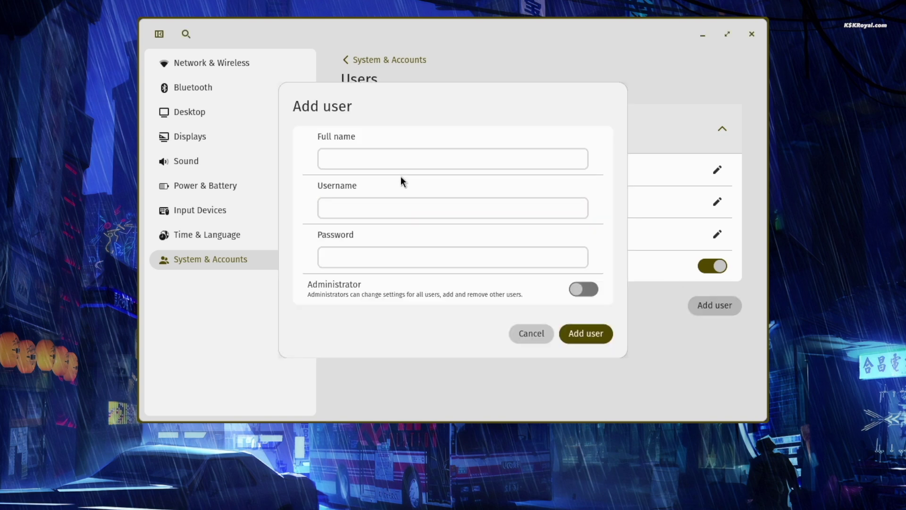
left_click(415, 161)
type("tester")
key("Tab")
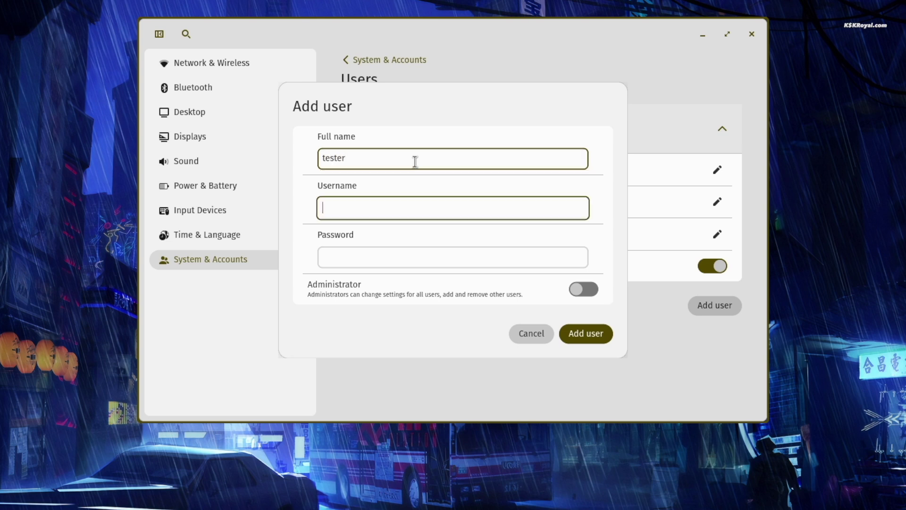
type("tester")
key("Tab")
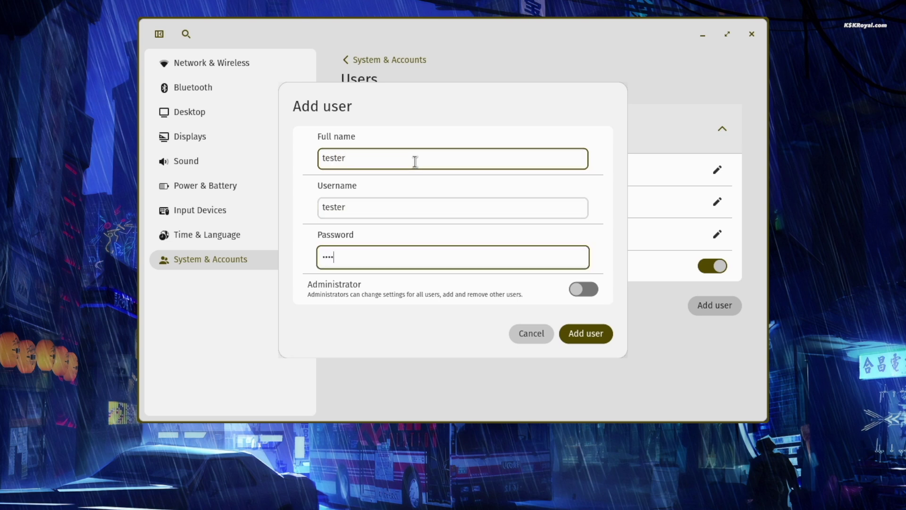
Step: Submit the tester account, authenticate with the account password, and expand its entry
left_click(587, 335)
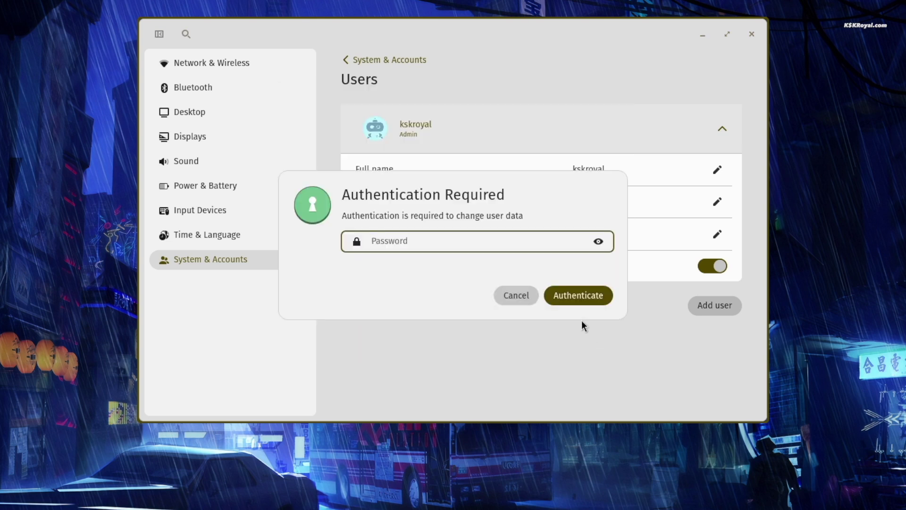
type("•")
key("Return")
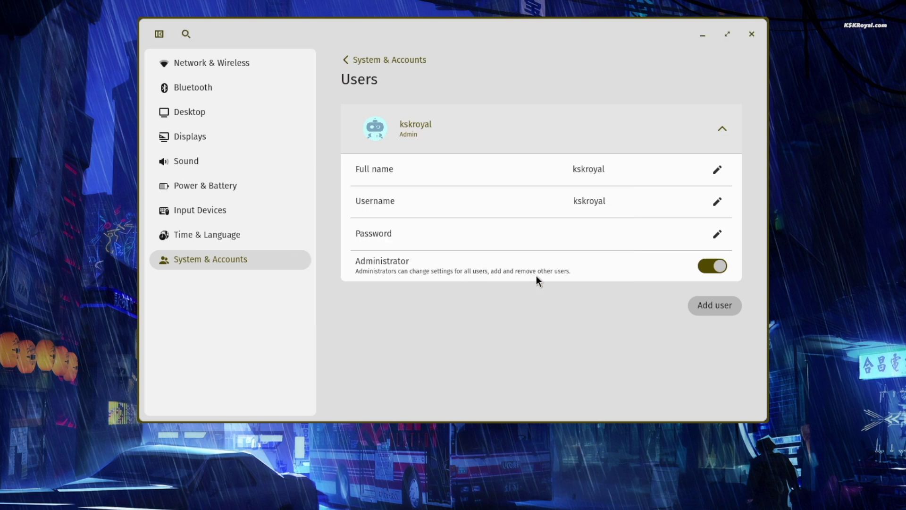
left_click(609, 353)
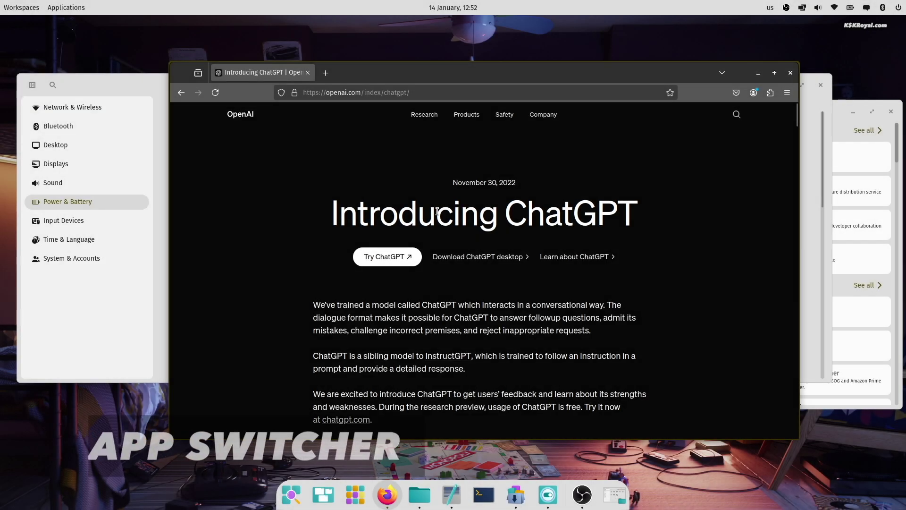
Step: Cycle the window switcher through open windows, bringing up COSMIC Store and Firefox
key("alt+Tab")
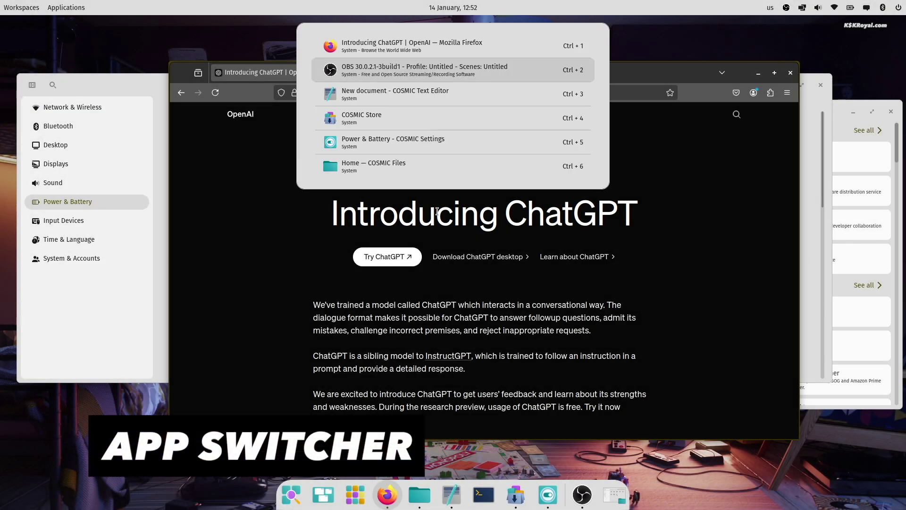
key("alt+Tab")
key("alt+Tab")
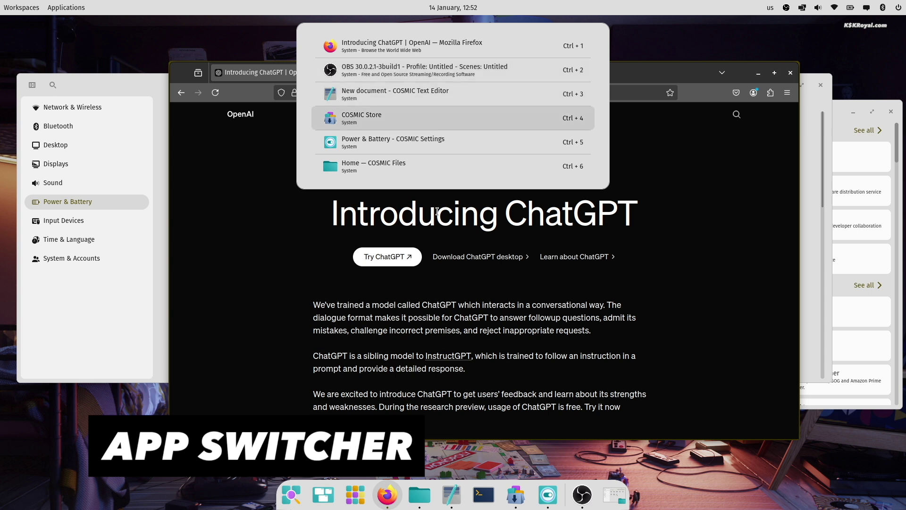
key("alt+Tab")
key("alt+Tab")
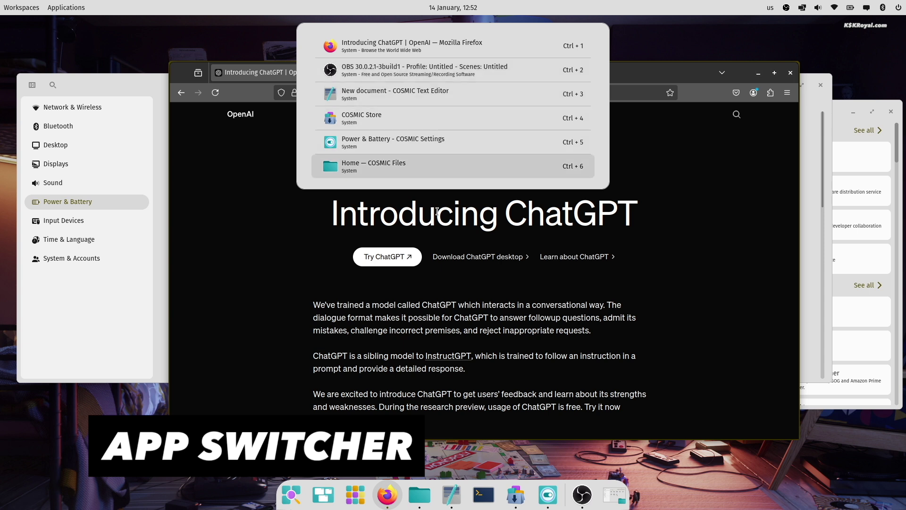
key("alt+Tab")
key("alt+Tab")
key("alt+Tab")
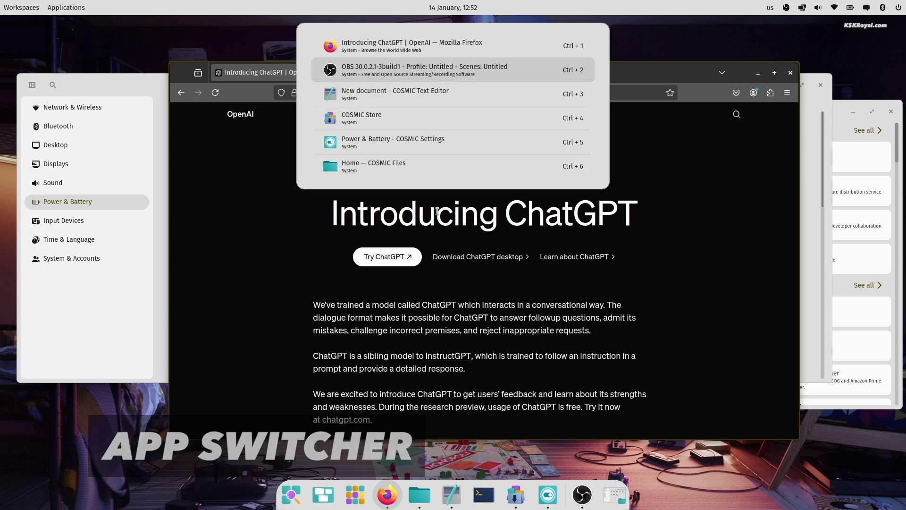
key("alt+Tab")
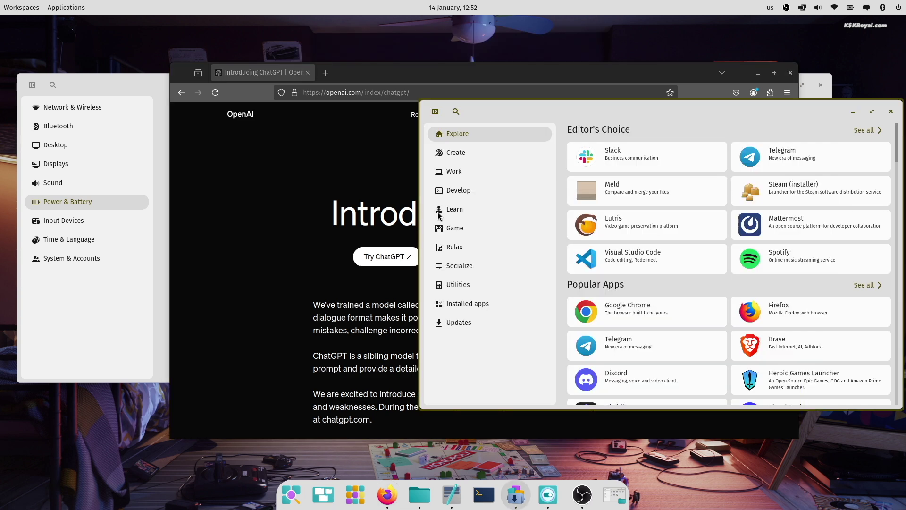
key("alt+Tab")
key("alt+Tab")
key("alt+Tab")
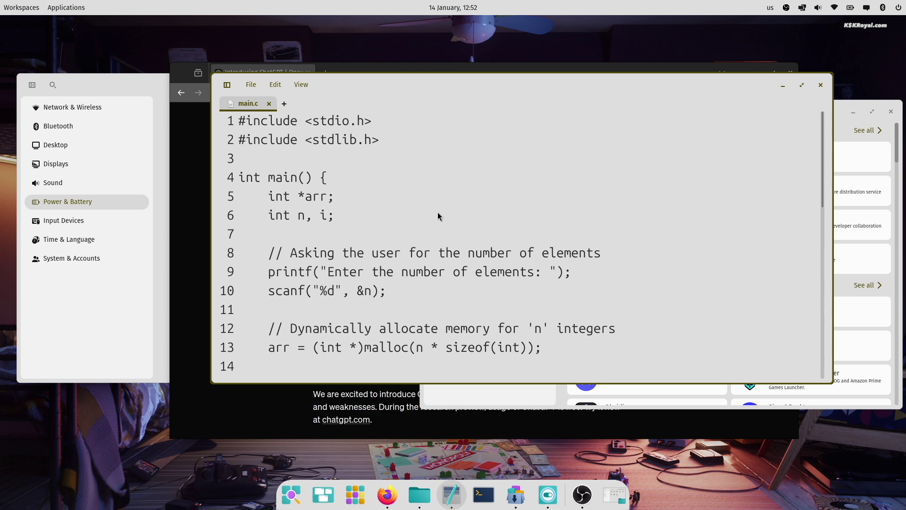
key("alt+Tab")
key("alt+Tab")
key("alt+Tab")
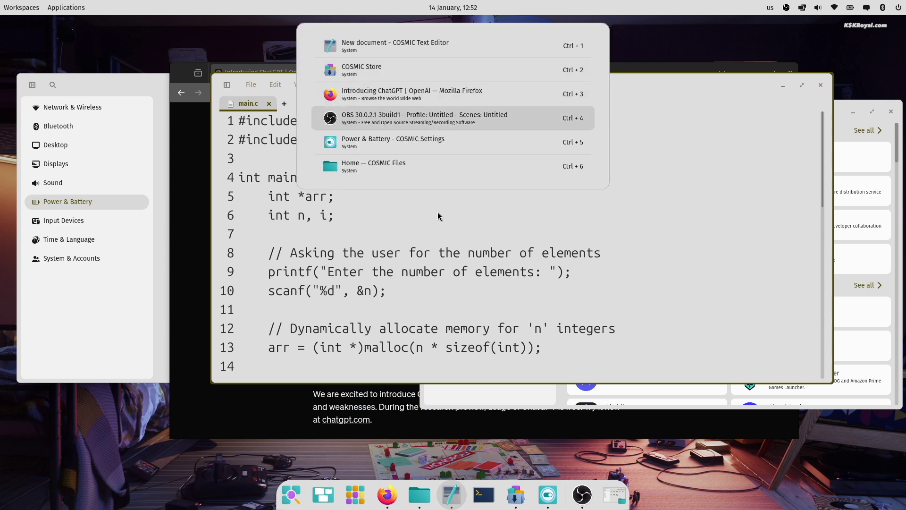
key("alt+Tab")
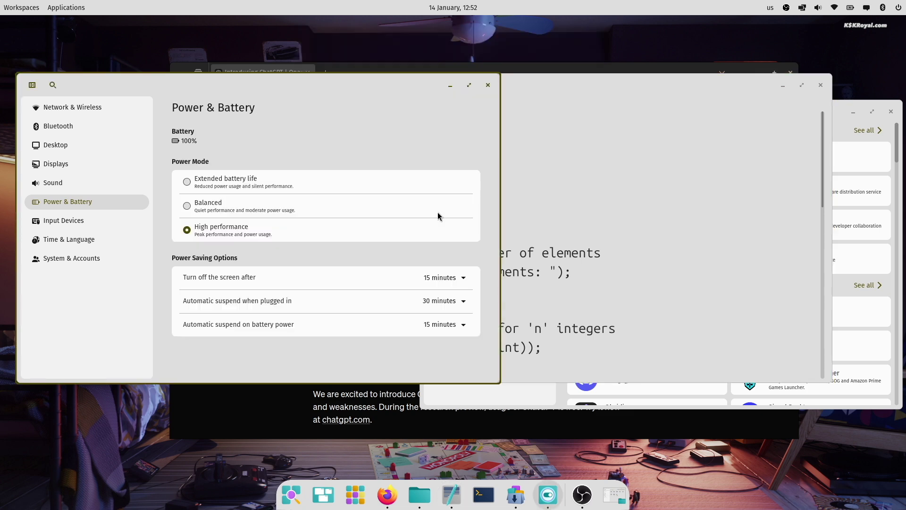
key("alt+Tab")
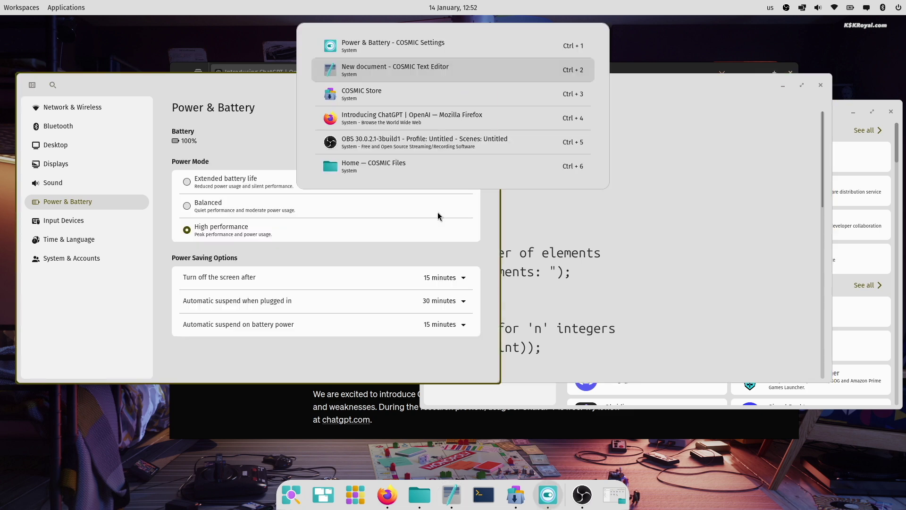
key("alt+Tab")
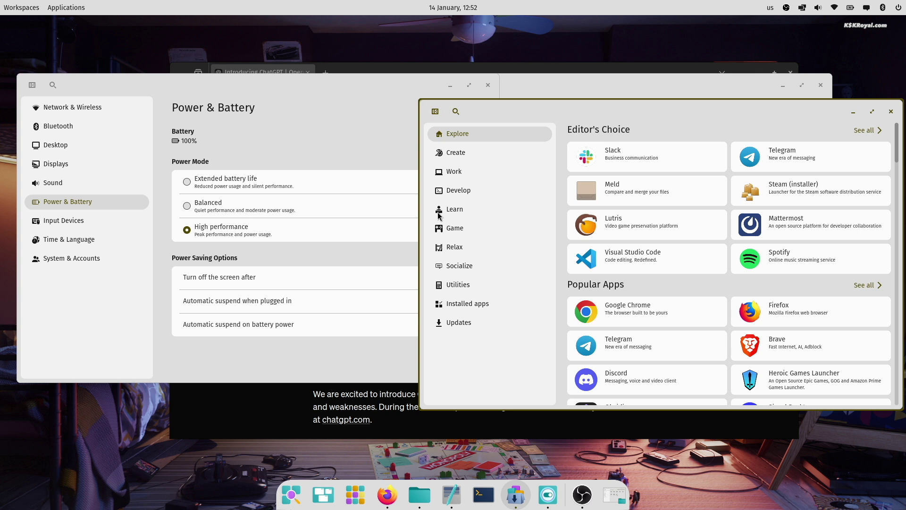
Step: Cycle back and forth to bring the main.c text editor forward and scroll down
key("alt+shift+Tab")
key("alt+shift+Tab")
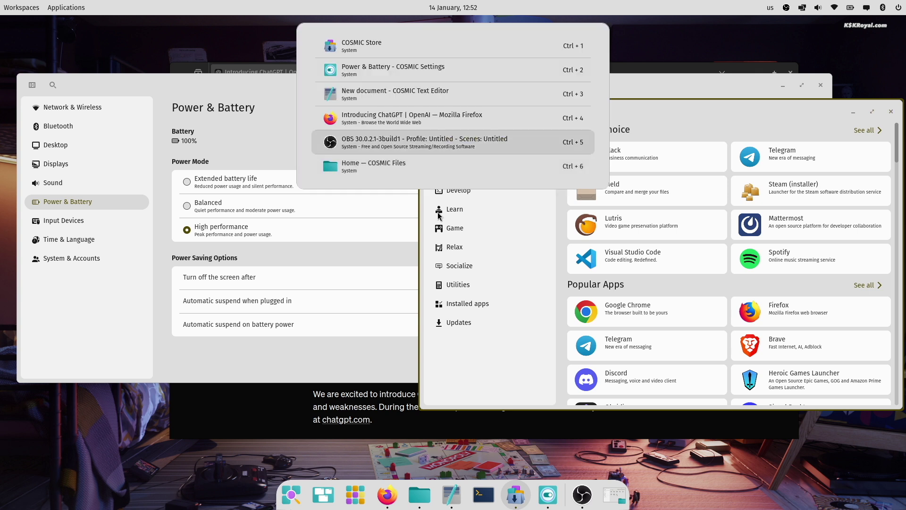
key("alt+shift+Tab")
key("alt+shift+Tab")
key("alt+shift+Tab")
key("alt+shift+Tab")
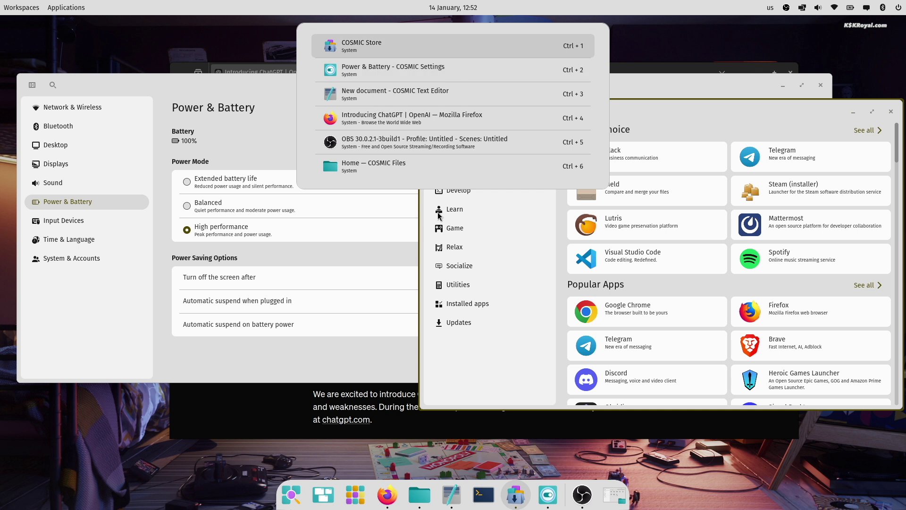
key("alt+Tab")
key("alt+Tab")
key("alt+Tab")
key("alt+Tab")
key("alt+Tab")
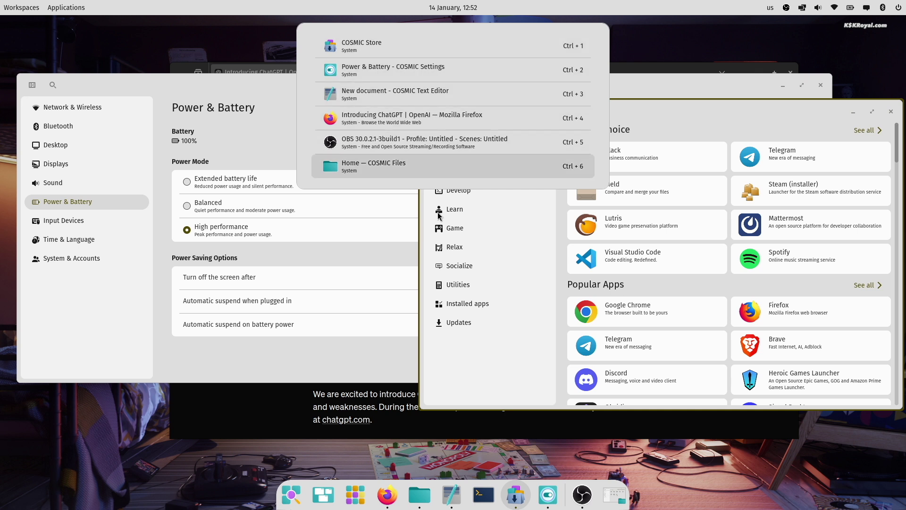
key("alt+Tab")
key("alt+Tab")
key("alt+Tab")
key("alt+Tab")
key("alt+Tab")
key("alt+shift+Tab")
key("alt+shift+Tab")
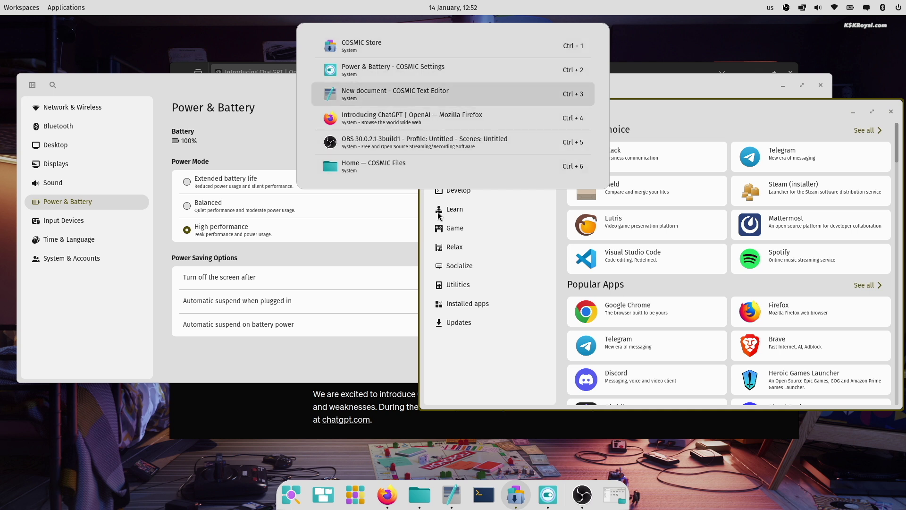
key("alt+shift+Tab")
key("alt+Tab")
key("alt+Tab")
key("alt+Tab")
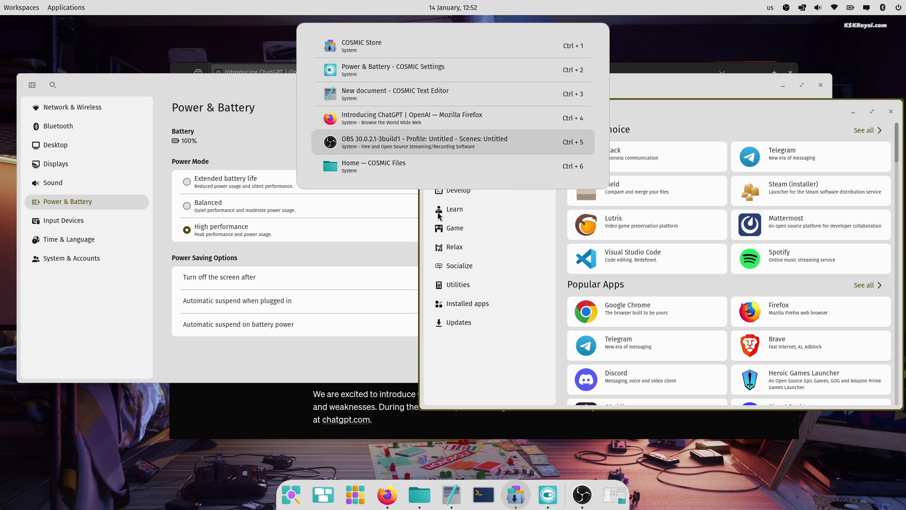
key("alt+shift+Tab")
key("alt+shift+Tab")
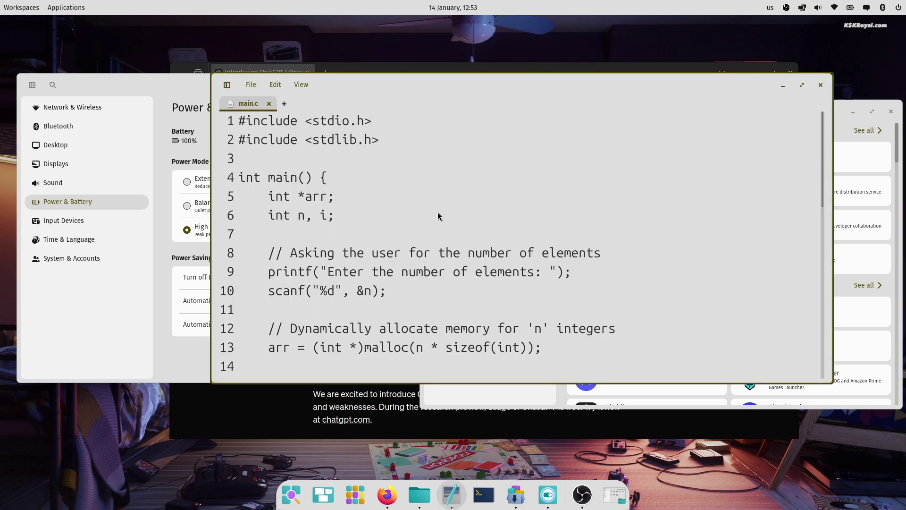
scroll(439, 216, "down", 8)
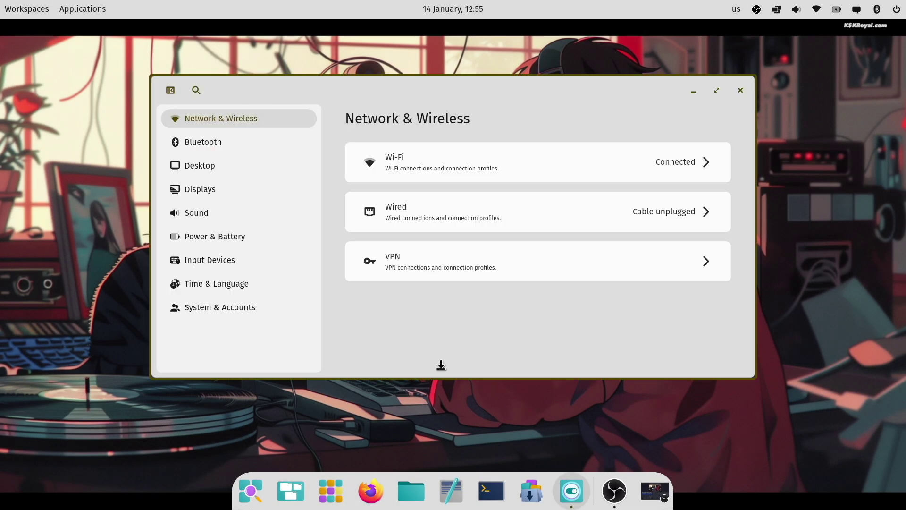
Step: Maximize Settings, open Displays, and switch the refresh rate to 60 Hz then back to 144 Hz
left_click(717, 90)
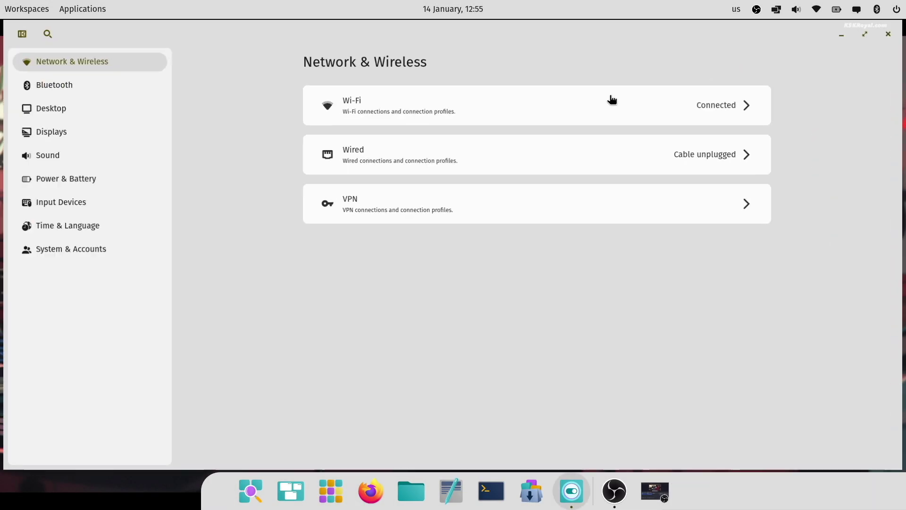
left_click(75, 137)
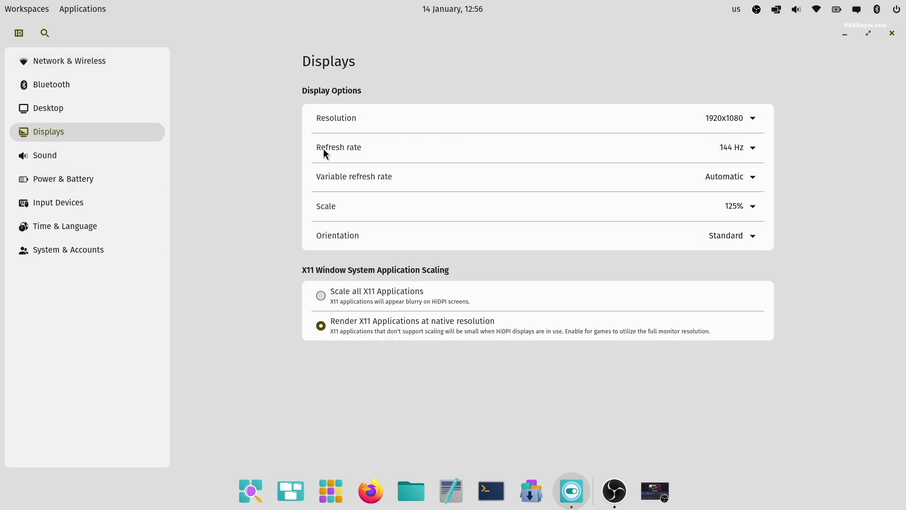
left_click(752, 152)
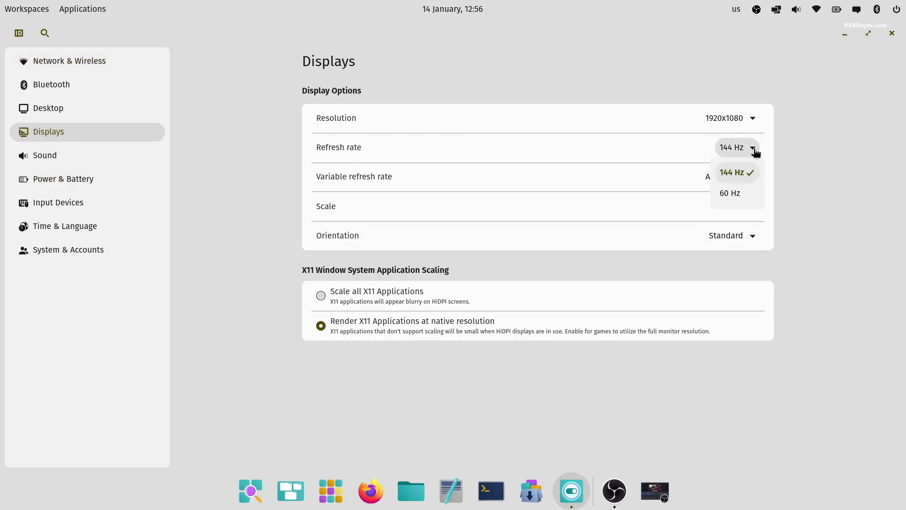
left_click(751, 199)
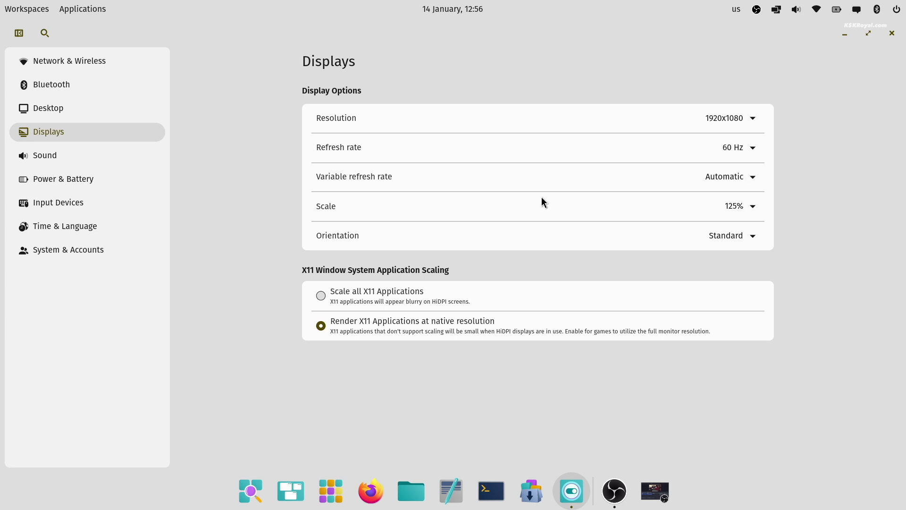
left_click(746, 151)
left_click(736, 173)
Step: Set variable refresh rate to Always then back to Automatic, and open Files with Super+F
left_click(741, 188)
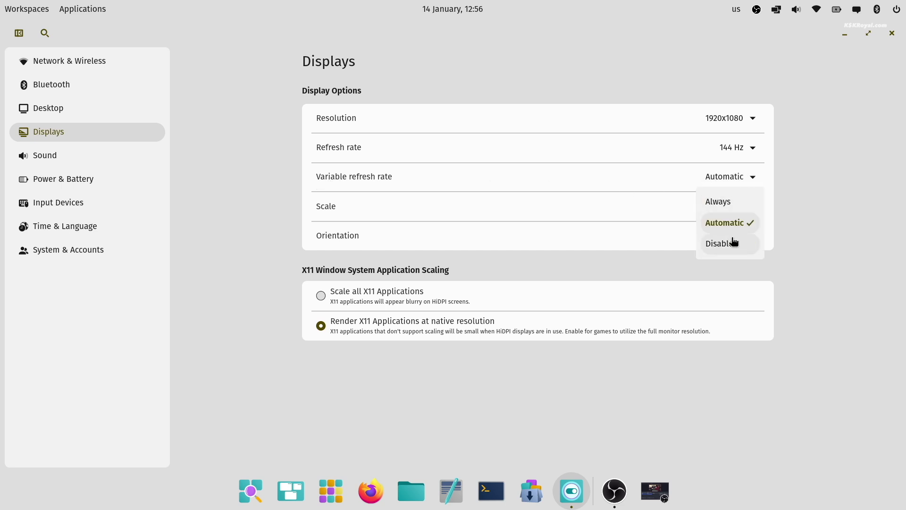
left_click(745, 208)
left_click(753, 179)
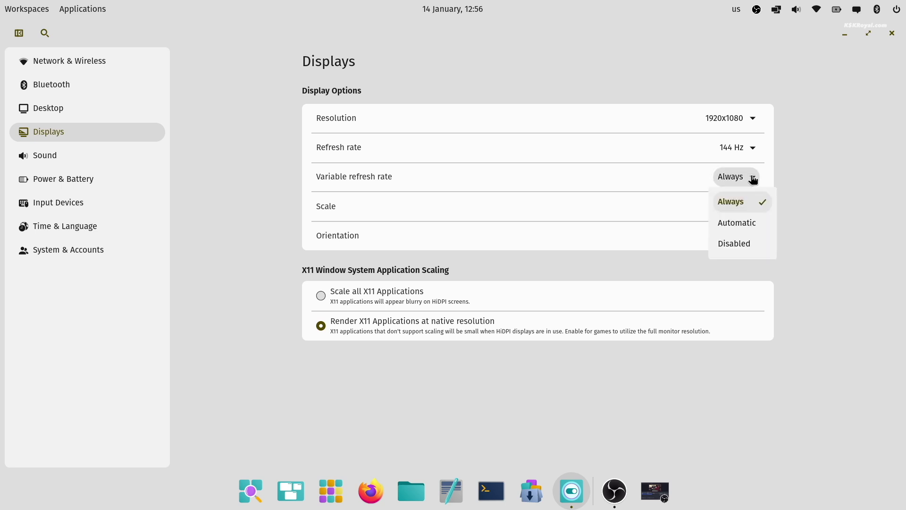
left_click(745, 223)
key("super+f")
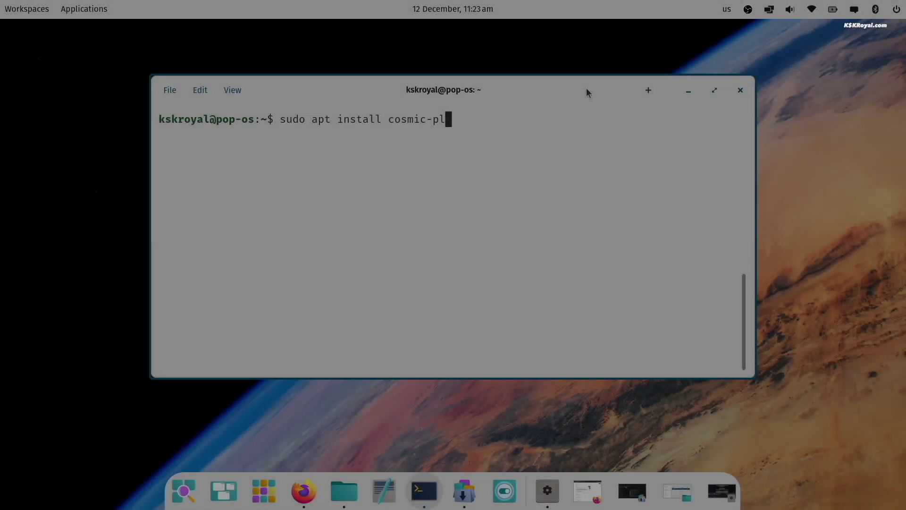
Step: Install cosmic-player, launch COSMIC Media Player, and try opening the Android 16 .mov from Documents
type("ayer")
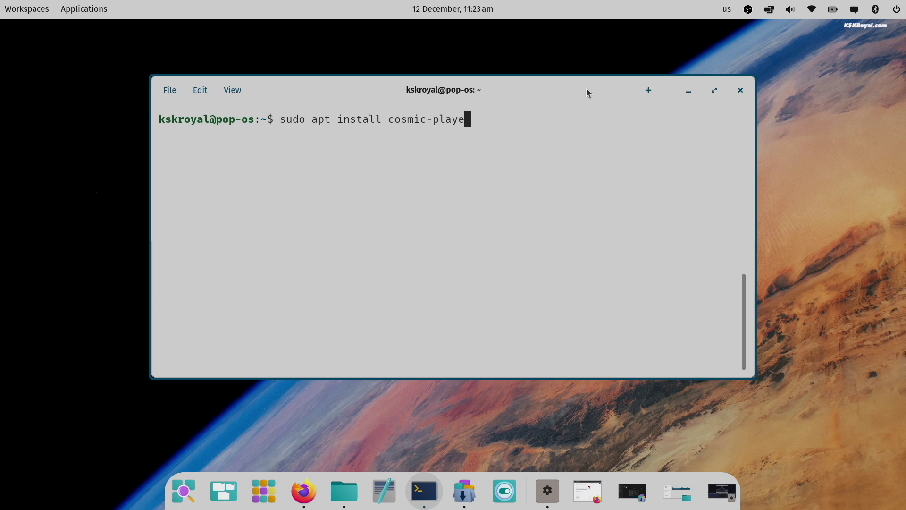
key("Return")
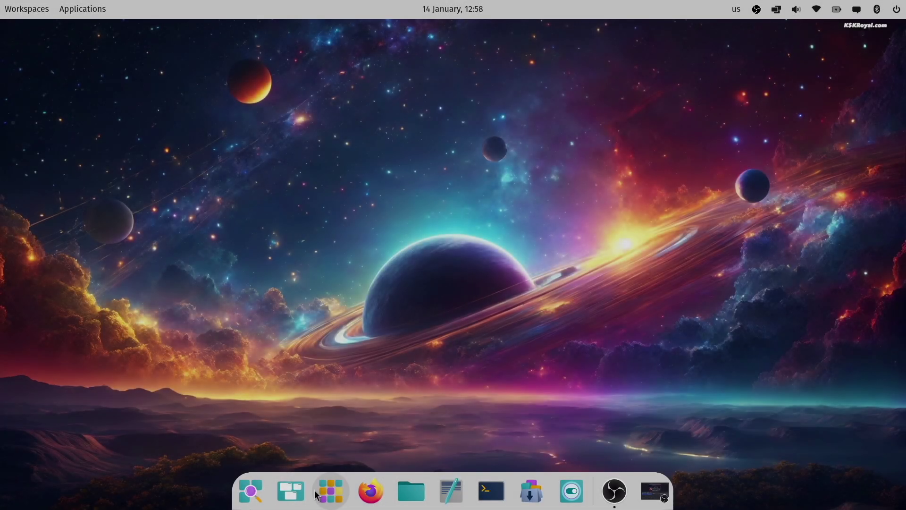
left_click(326, 490)
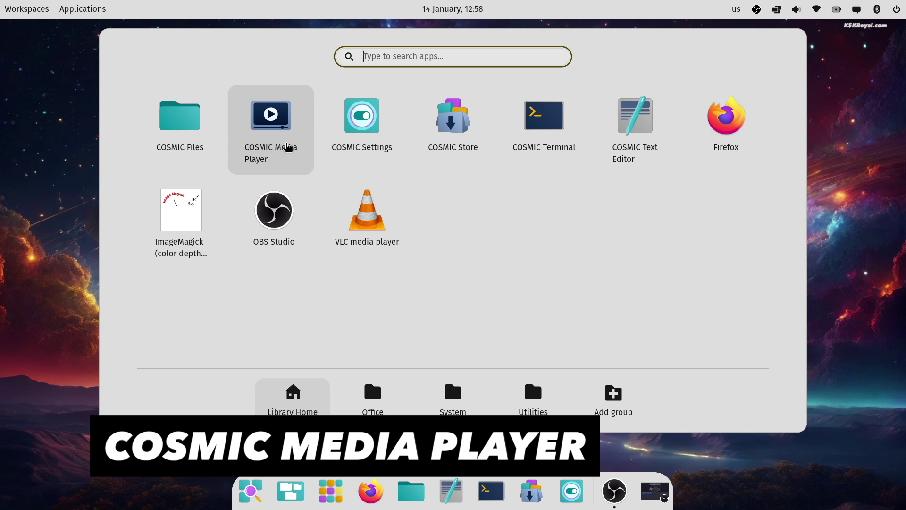
left_click(277, 133)
left_click(169, 89)
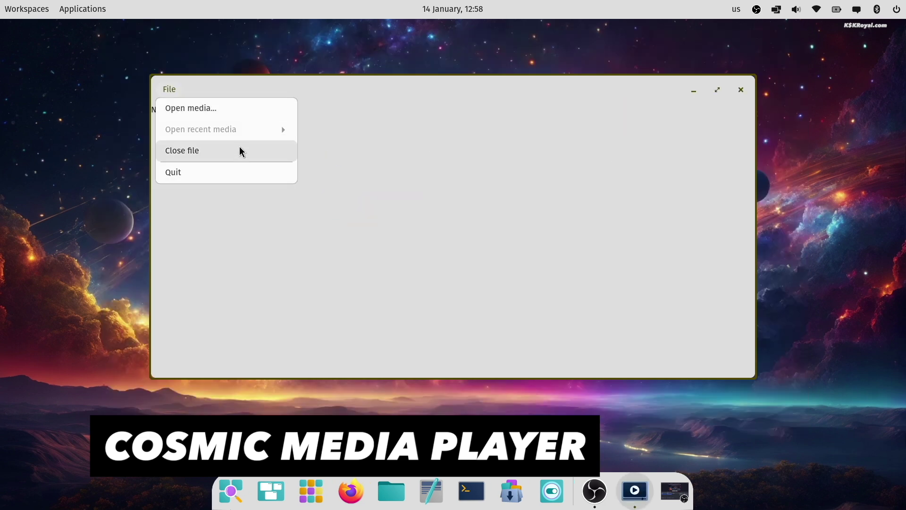
left_click(241, 110)
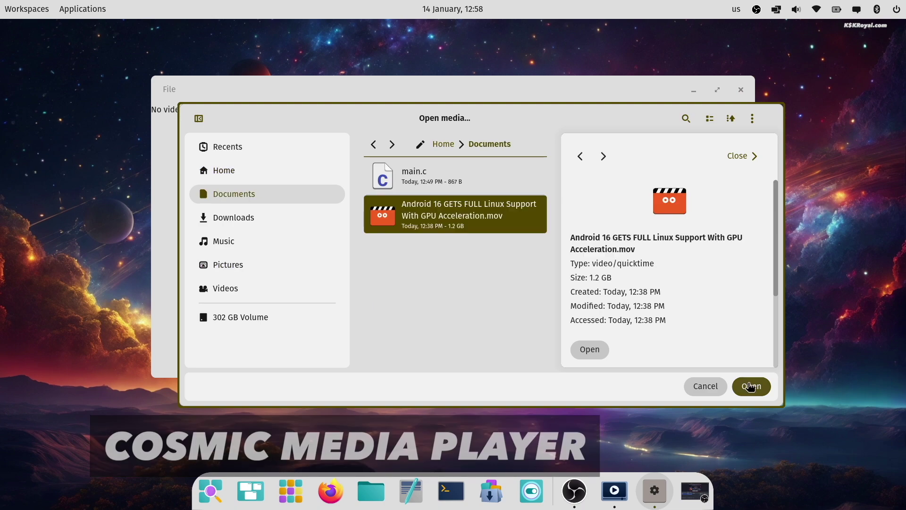
left_click(751, 387)
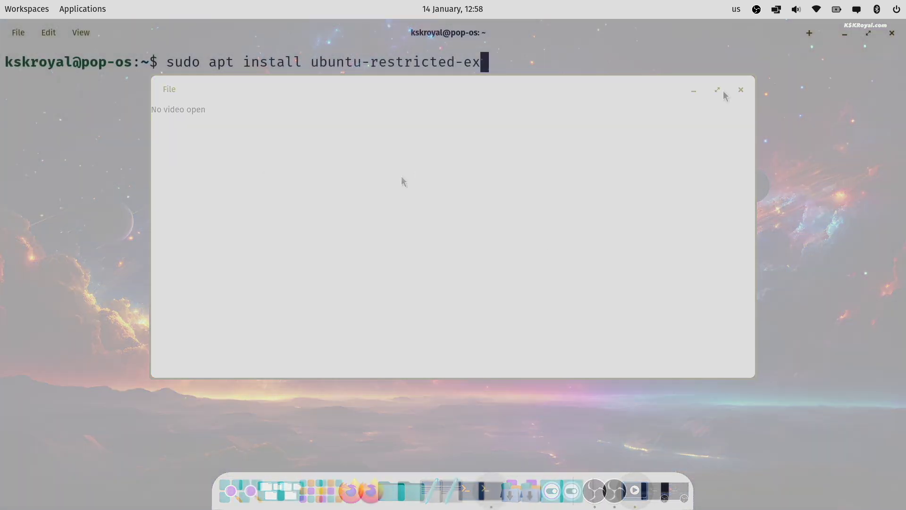
Step: Install ubuntu-restricted-extras, answering y and accepting the font EULA, then minimize the terminal
type("tras")
key("Return")
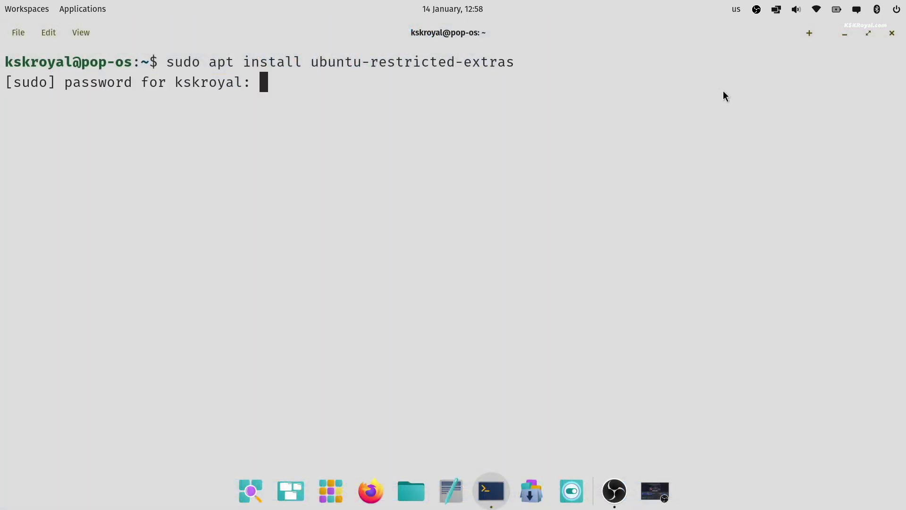
type("y")
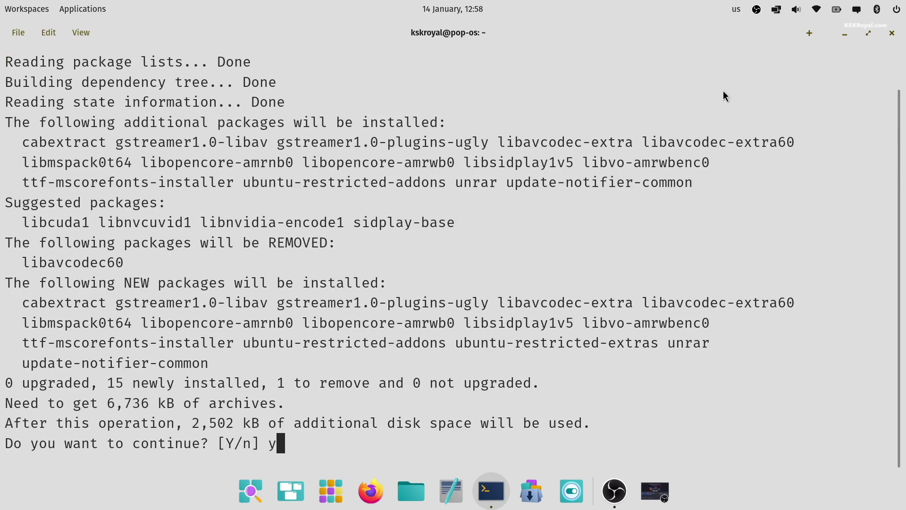
key("Return")
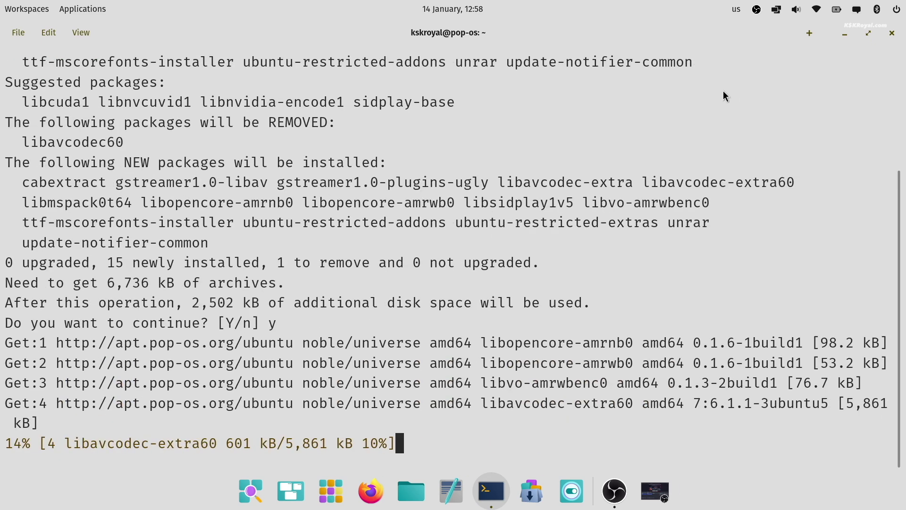
key("Return")
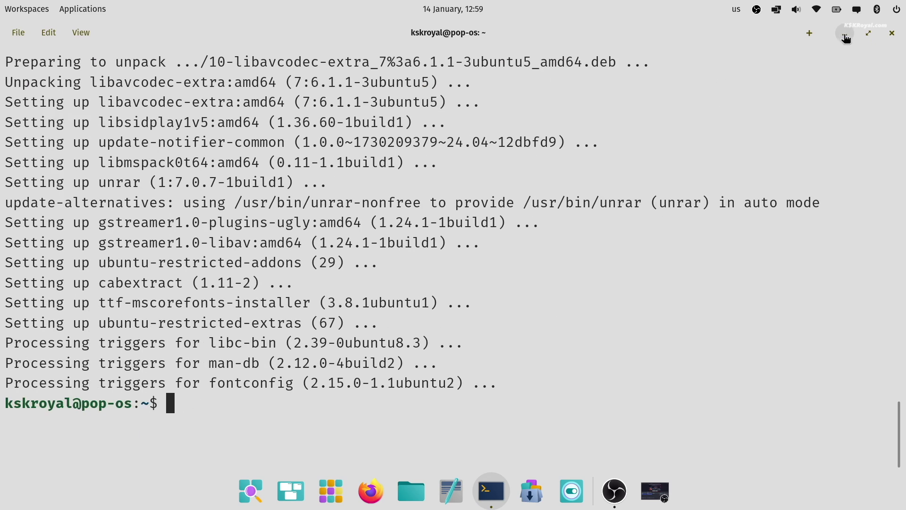
left_click(845, 34)
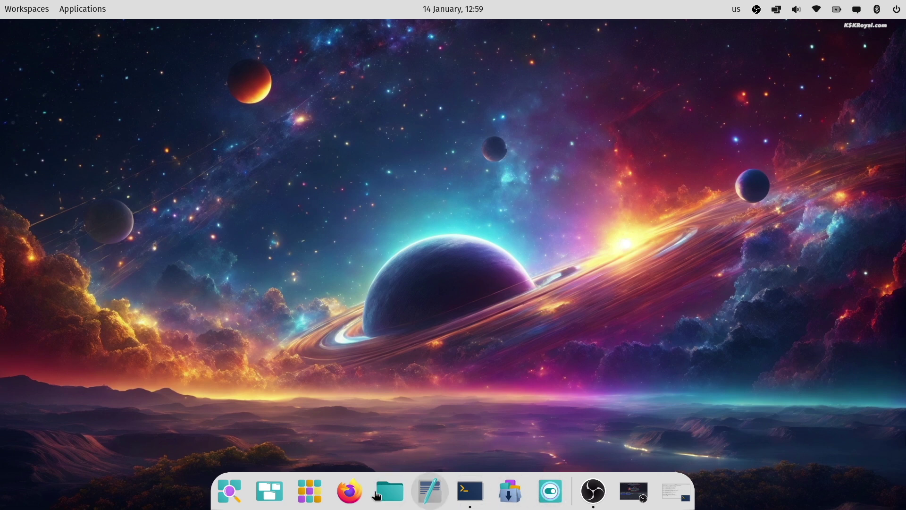
Step: Open the Android 16 video from Files in the default media player and move its window up
left_click(389, 491)
left_click(477, 112)
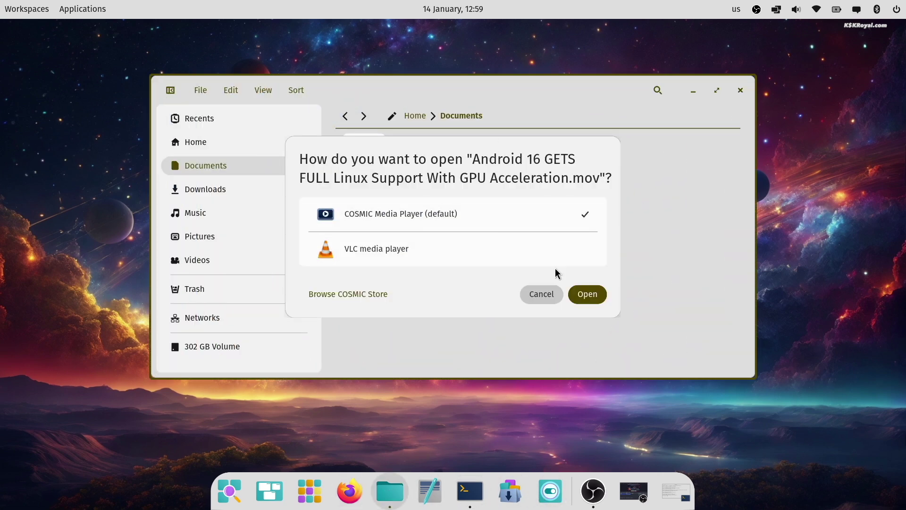
left_click(589, 296)
left_click_drag(614, 117, 639, 63)
Step: Confirm Audio #0 is the only audio track, pause and resume, and lower the volume to half
mouse_move(402, 338)
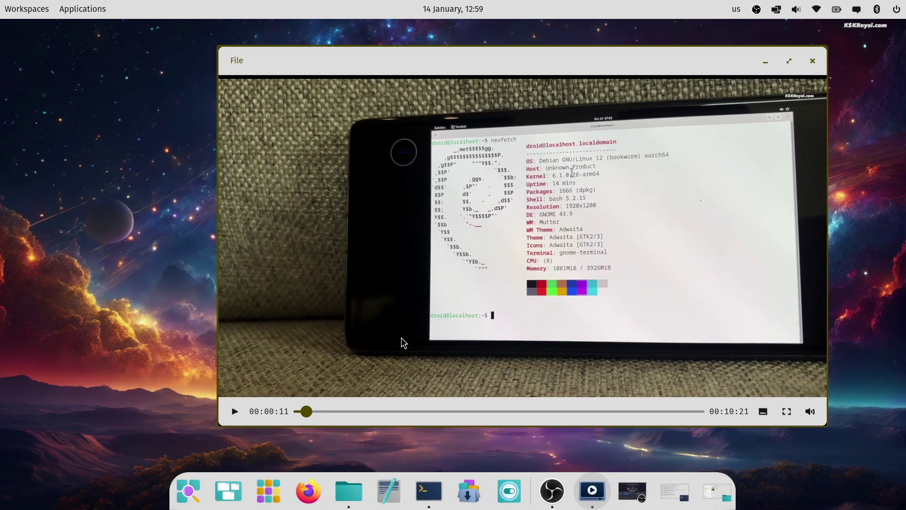
left_click(763, 412)
left_click(746, 383)
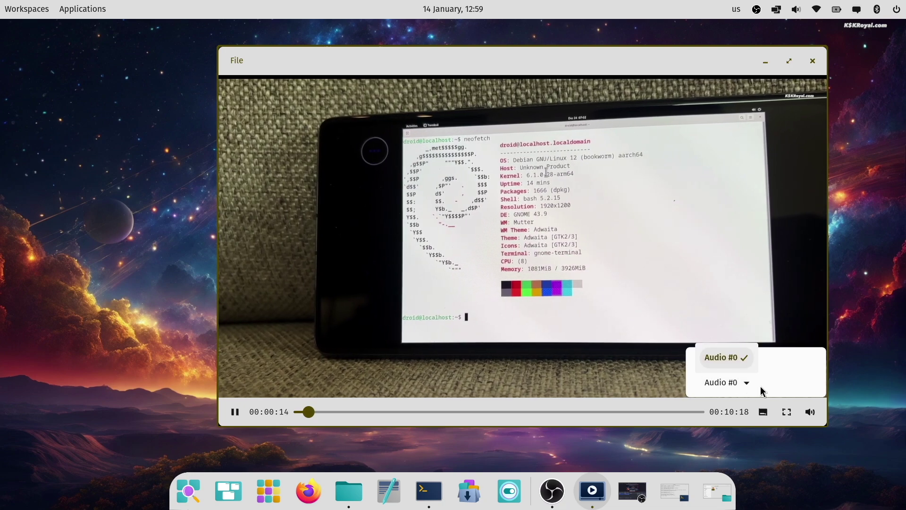
left_click(781, 389)
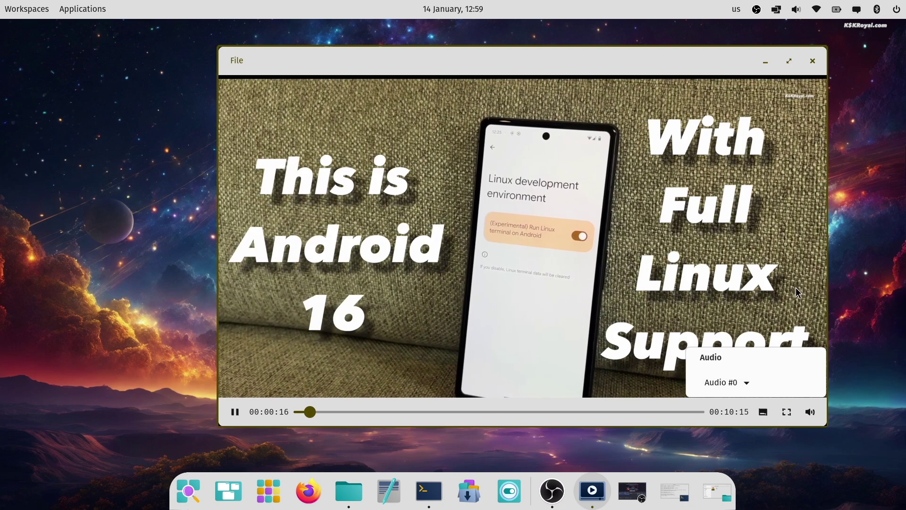
left_click(738, 288)
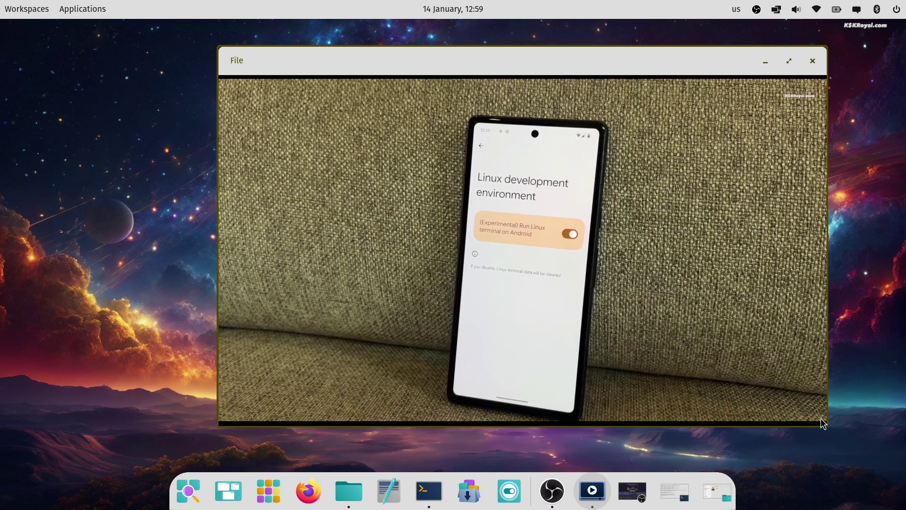
key("space")
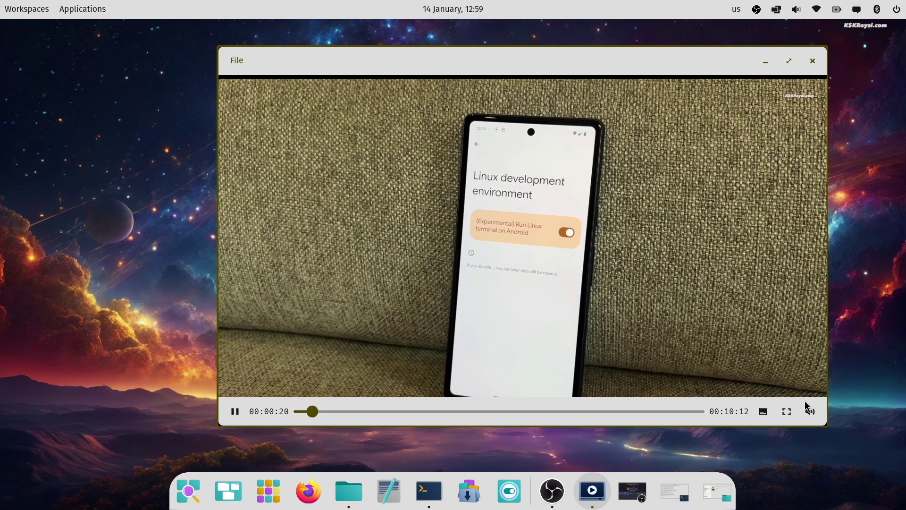
left_click(810, 411)
mouse_move(806, 383)
left_mouse_down()
mouse_move(727, 383)
mouse_move(806, 382)
left_mouse_up()
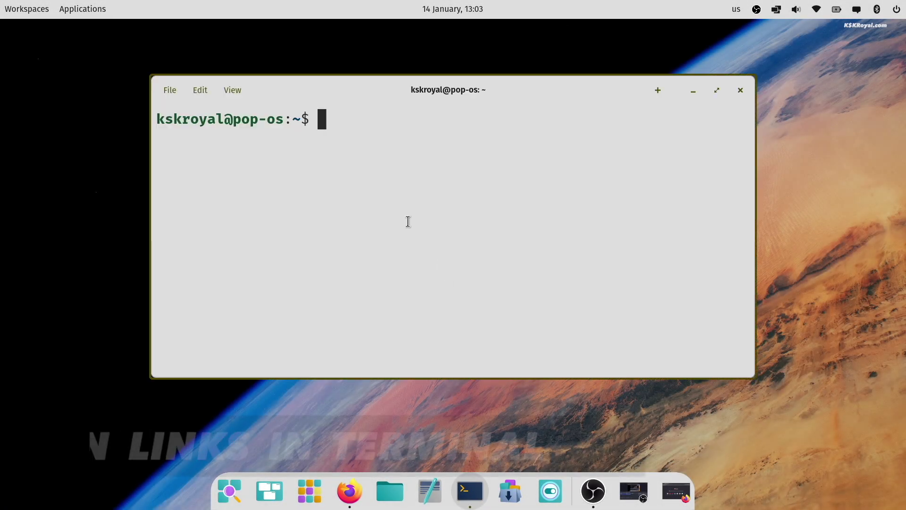
right_click(369, 157)
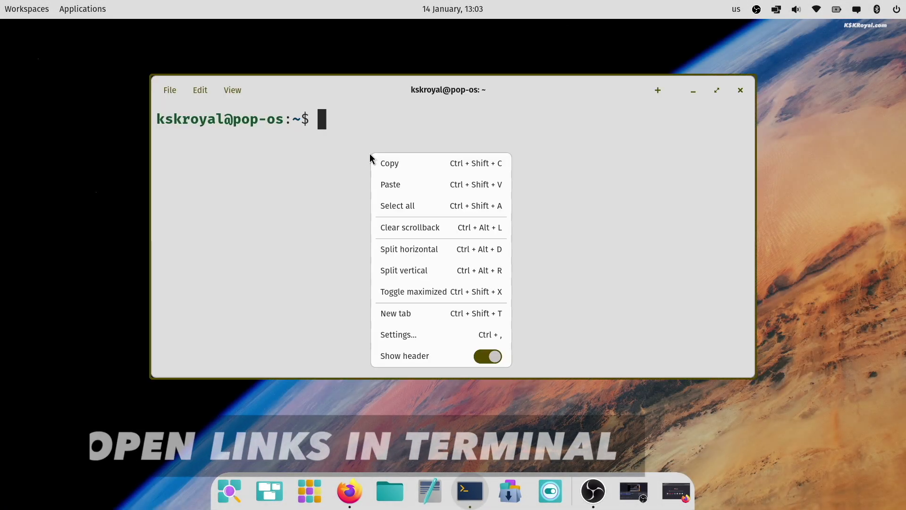
left_click(392, 189)
key("Return")
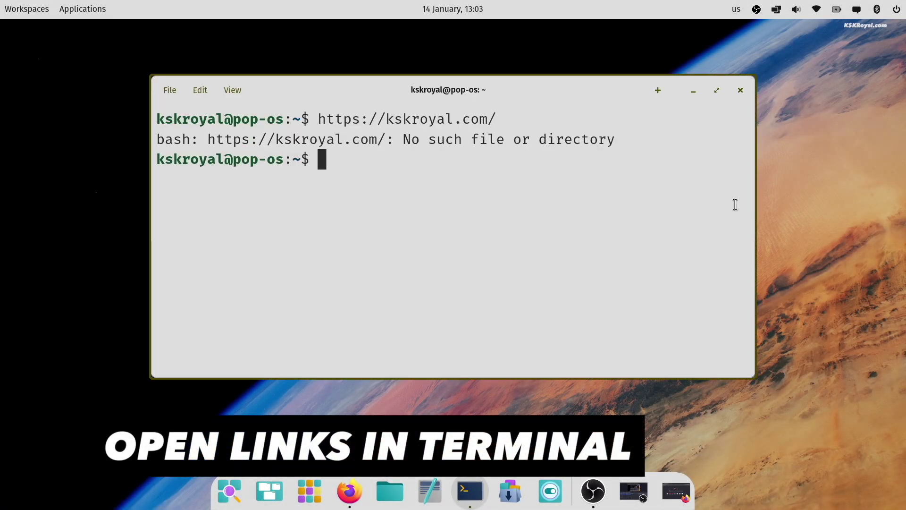
Step: Open the underlined kskroyal.com link from the error output in Firefox
left_click(346, 141, "ctrl")
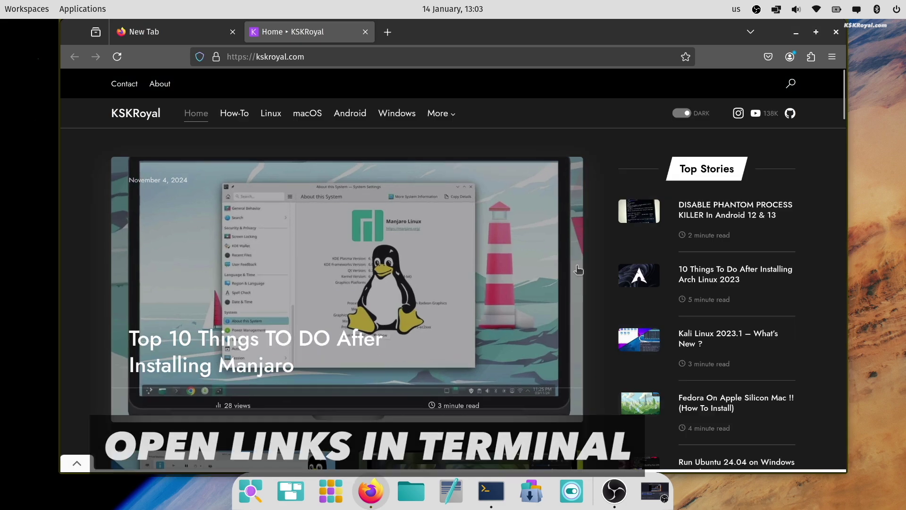
scroll(784, 249, "down", 10)
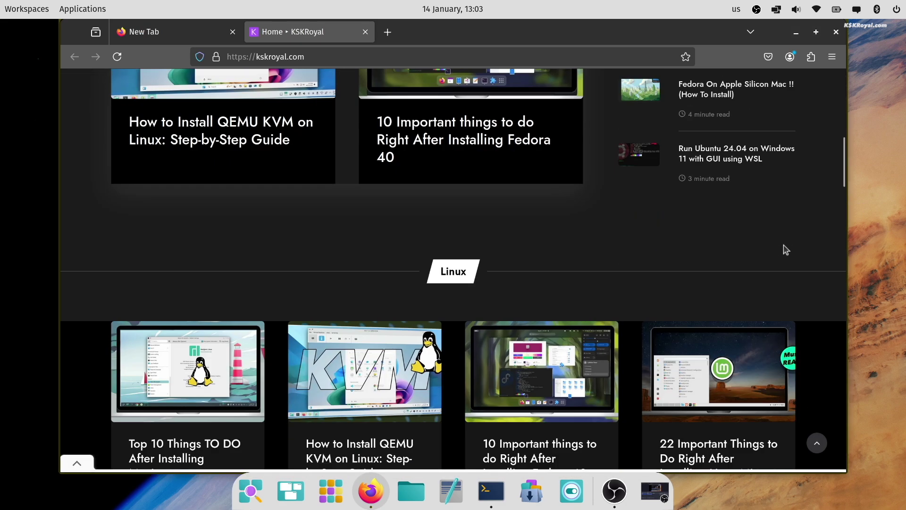
scroll(785, 247, "up", 8)
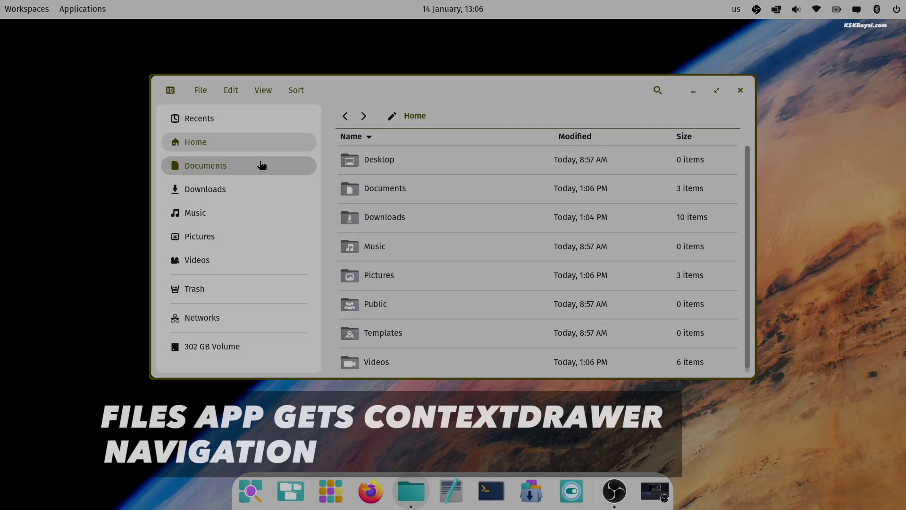
Step: In Documents, show the screenshot's details, then browse main.c and the Android 16 video details
left_click(262, 165)
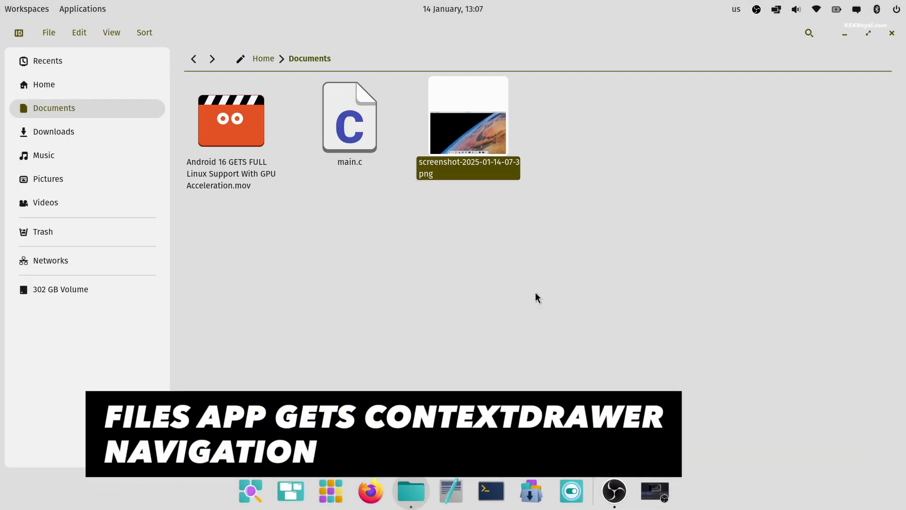
key("space")
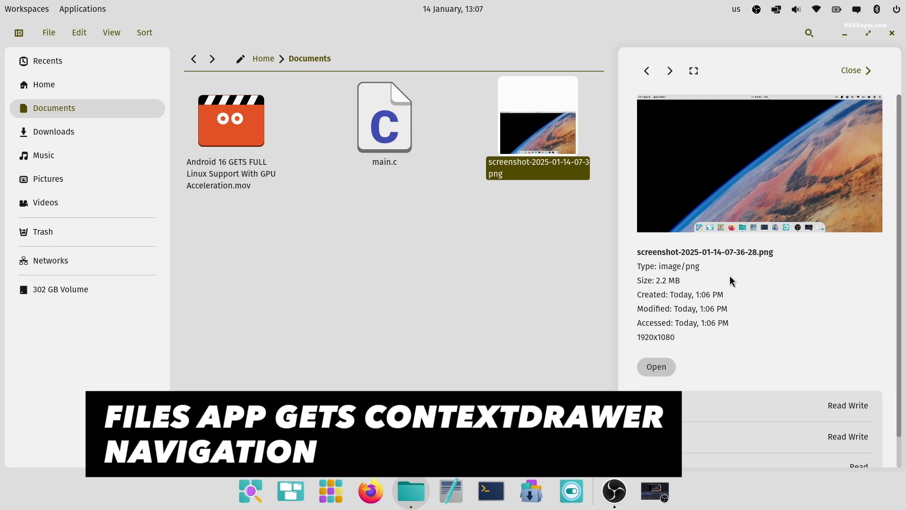
scroll(730, 280, "down", 1)
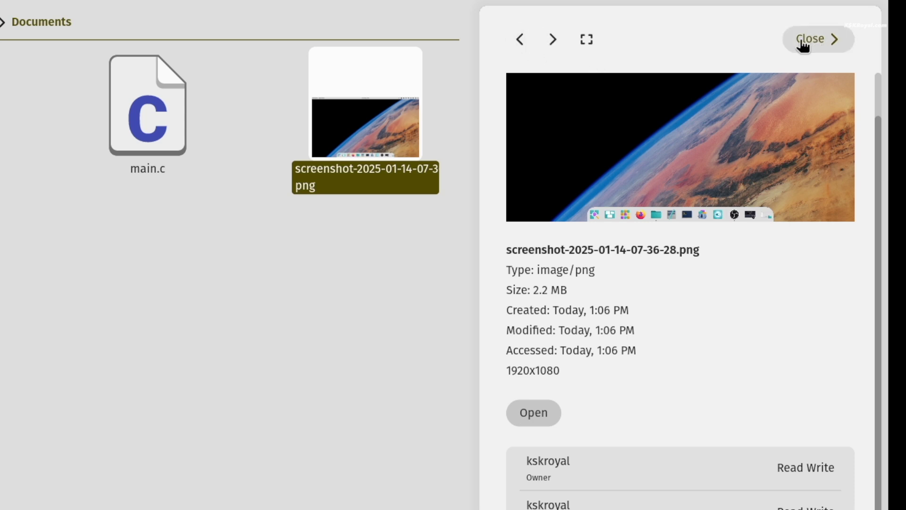
left_click(522, 41)
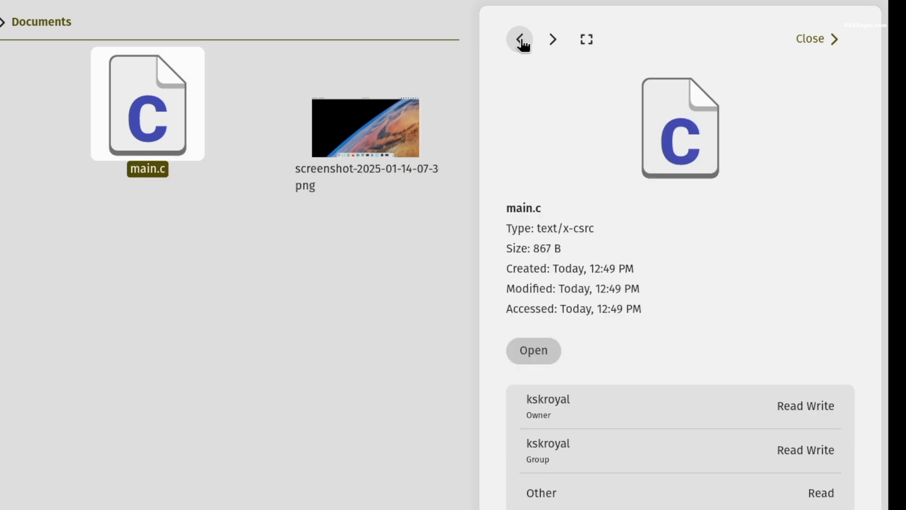
left_click(522, 41)
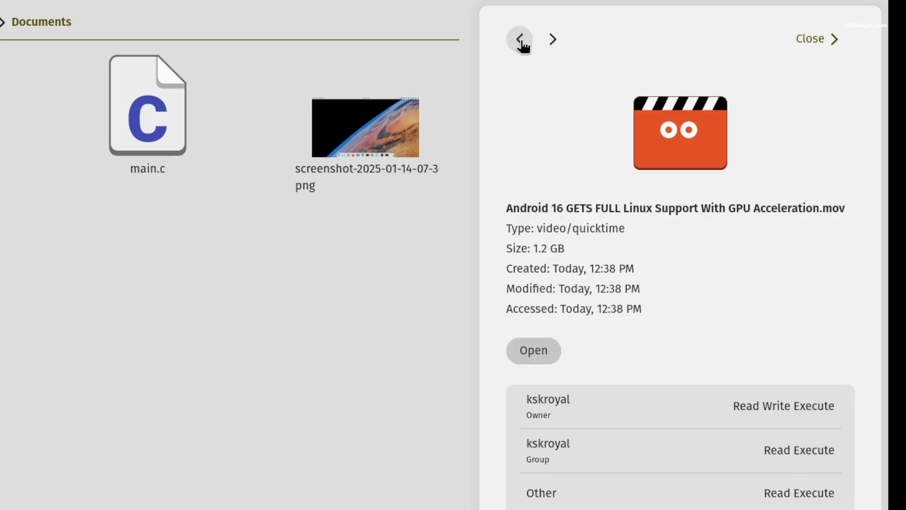
left_click(553, 40)
left_click(553, 39)
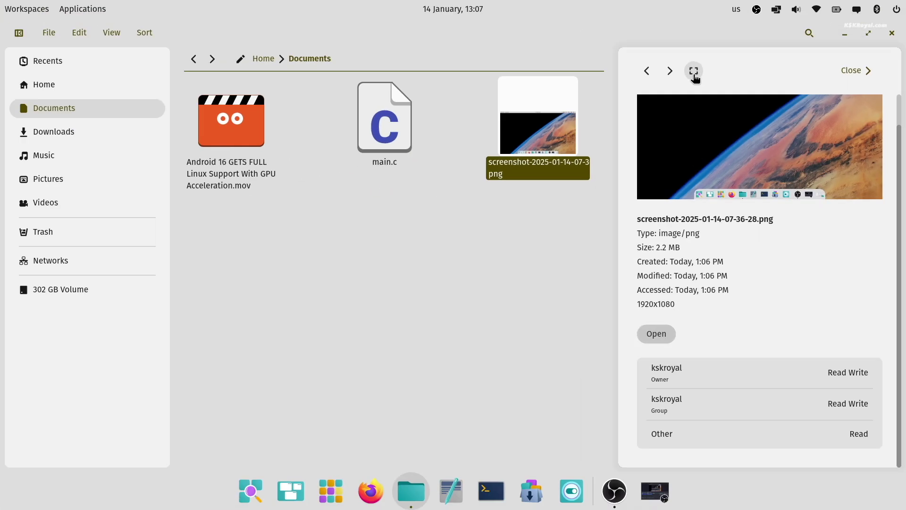
left_click(694, 72)
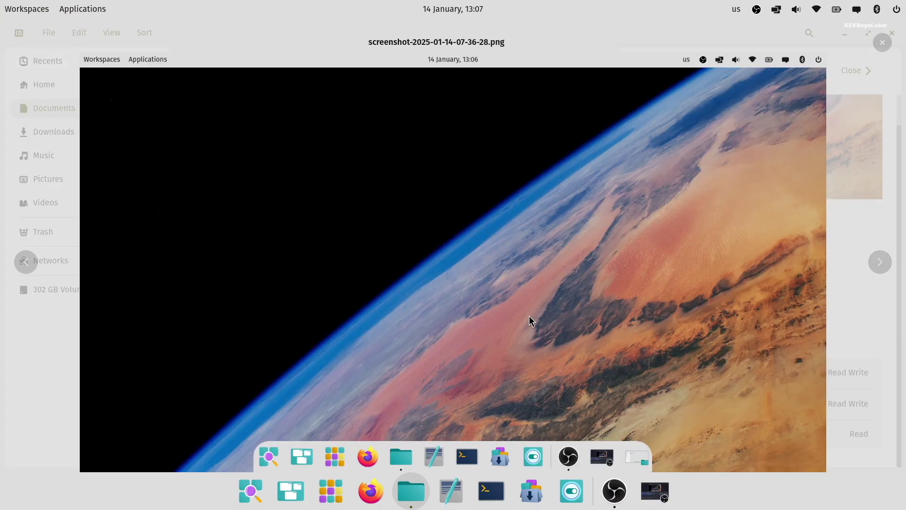
left_click(882, 43)
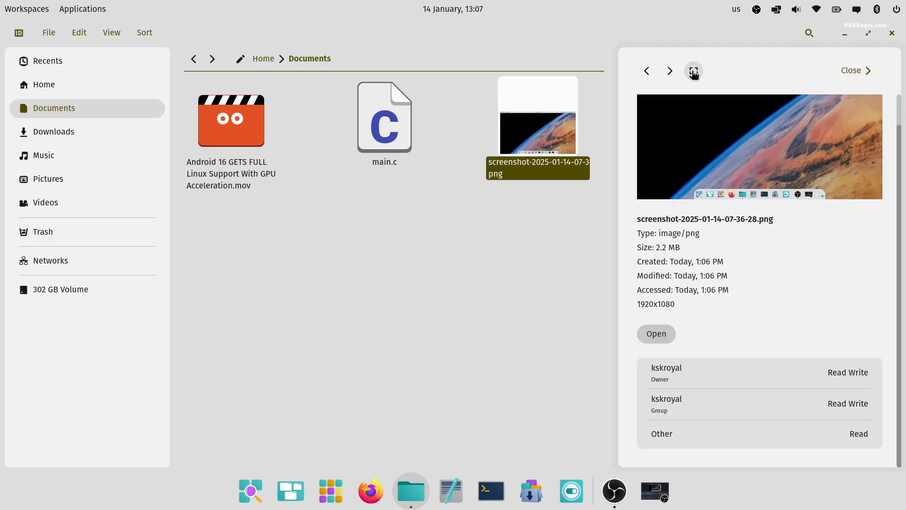
left_click(694, 71)
left_click(882, 43)
Step: Enter the account password to authorise Visual Studio Code, then show its progress in the maximized Operations panel
left_click(850, 70)
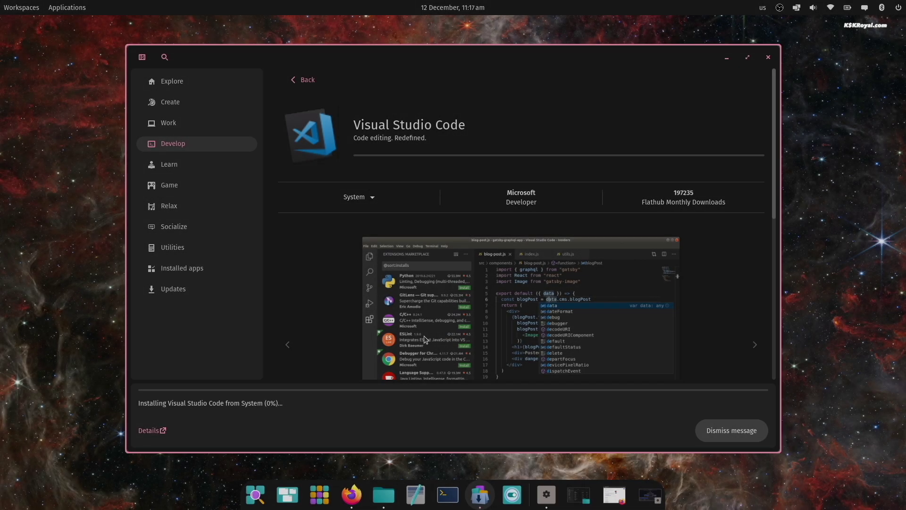
type("•")
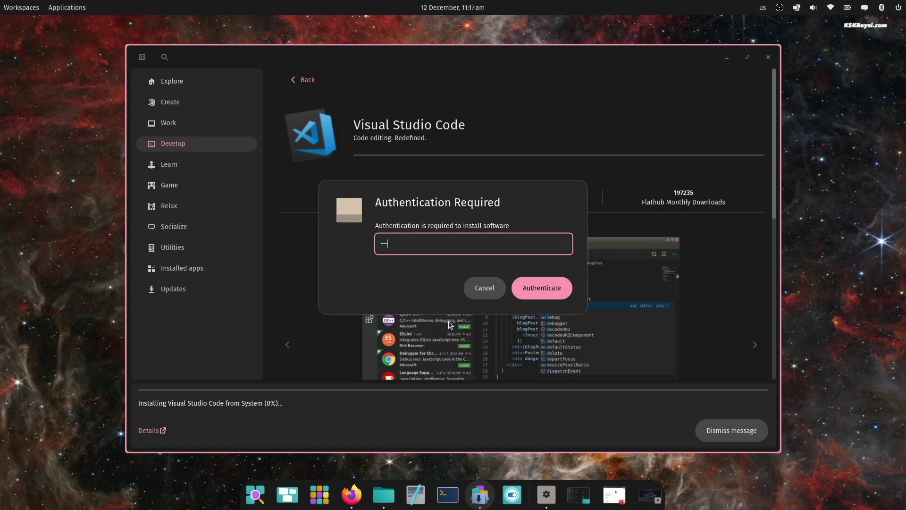
key("Return")
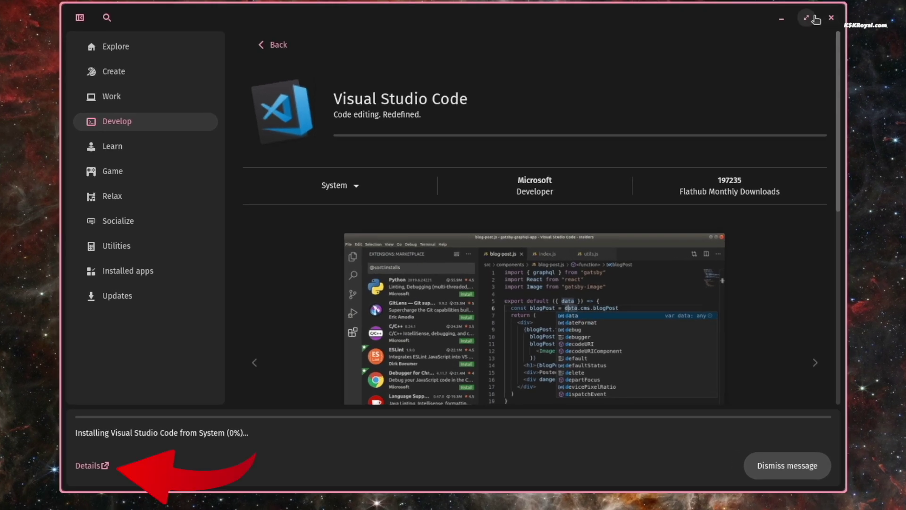
left_click(748, 57)
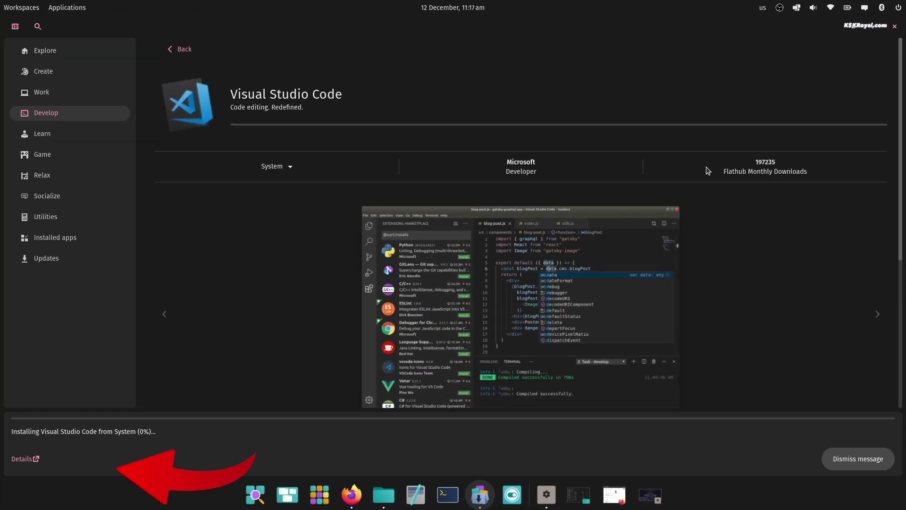
left_click(23, 459)
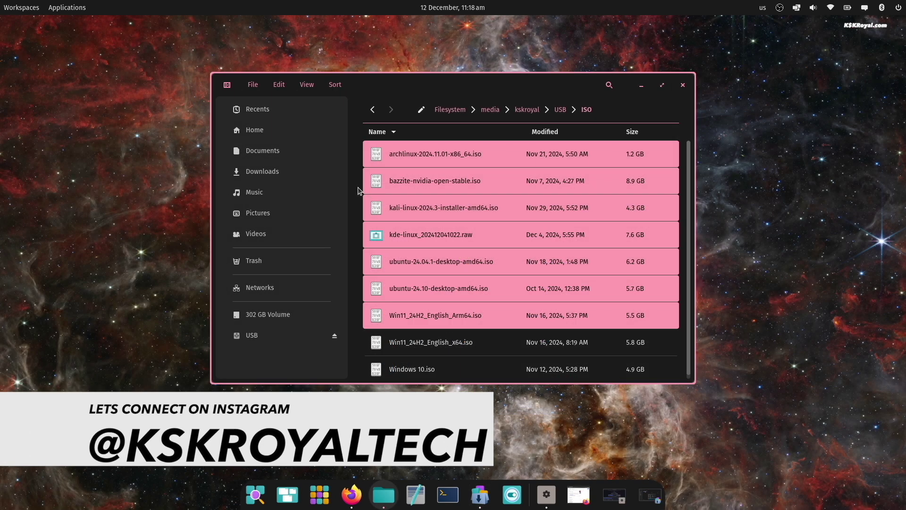
Step: Paste the seven ISO images into Downloads and show the copy in Edit history, window maximized
left_click(314, 172)
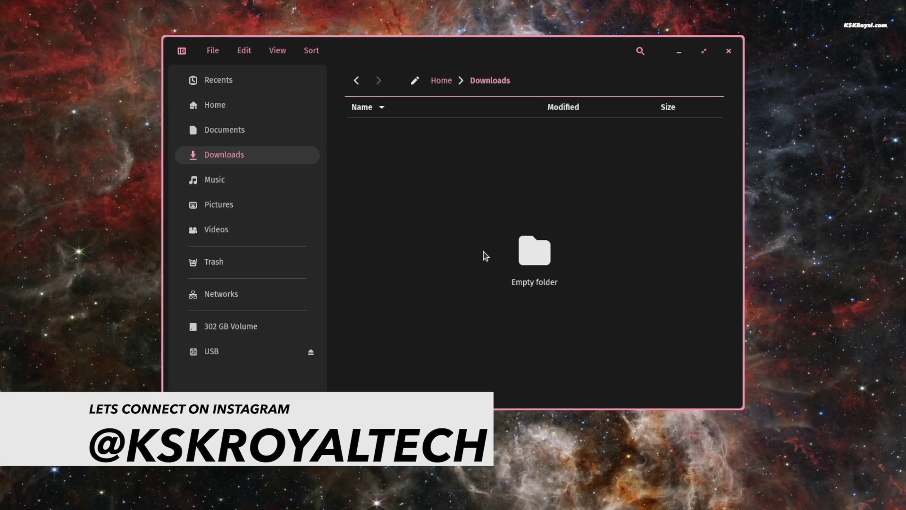
key("ctrl+v")
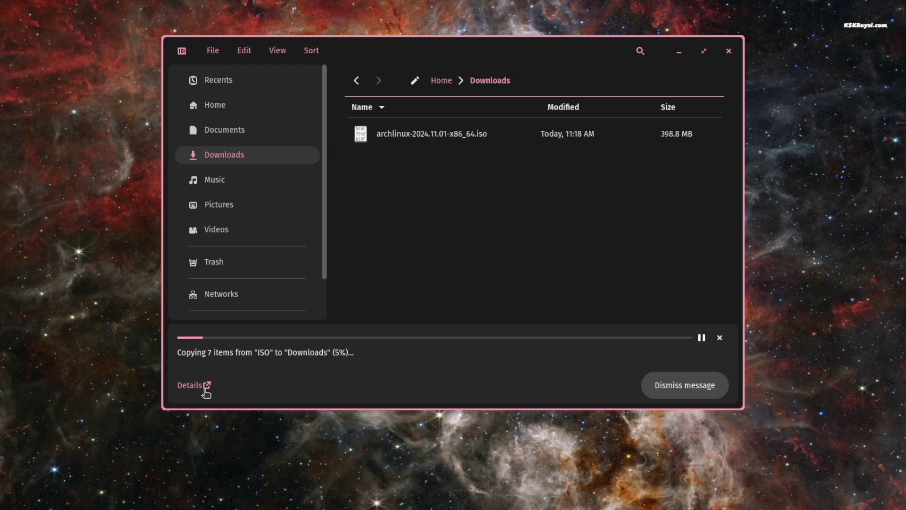
left_click(206, 388)
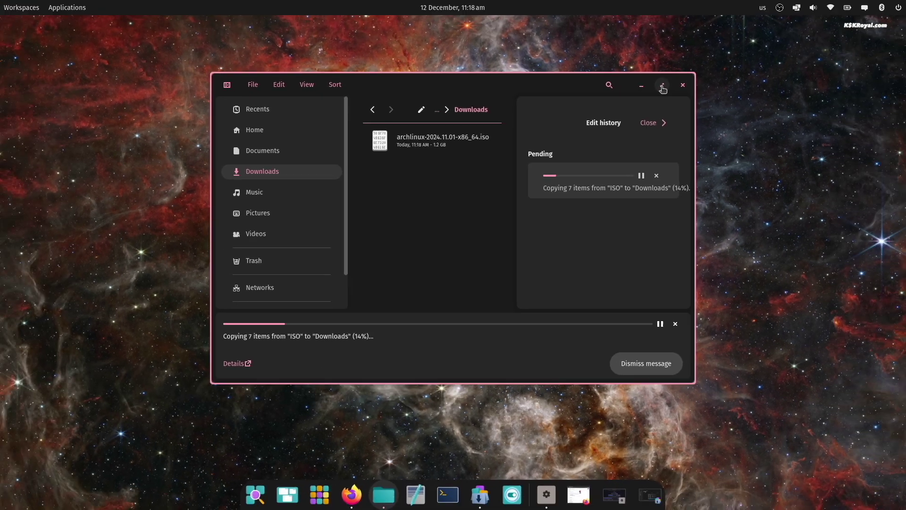
key("super+Up")
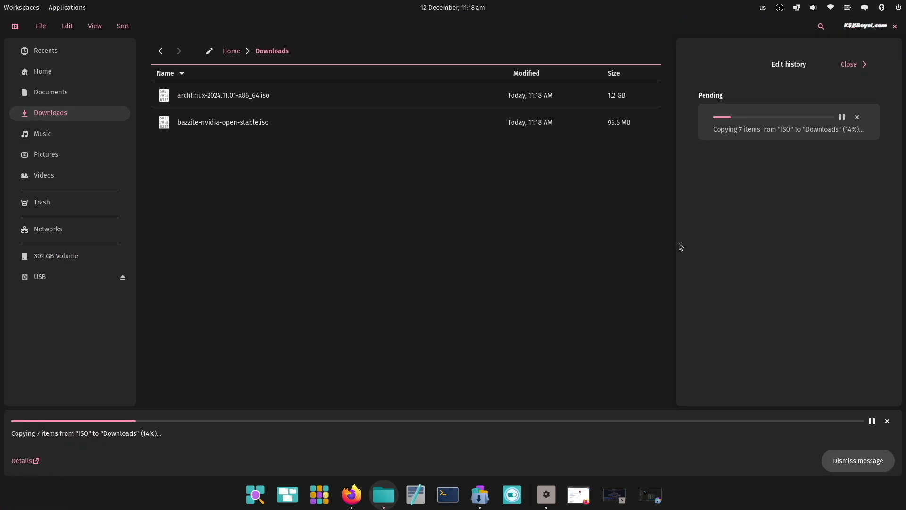